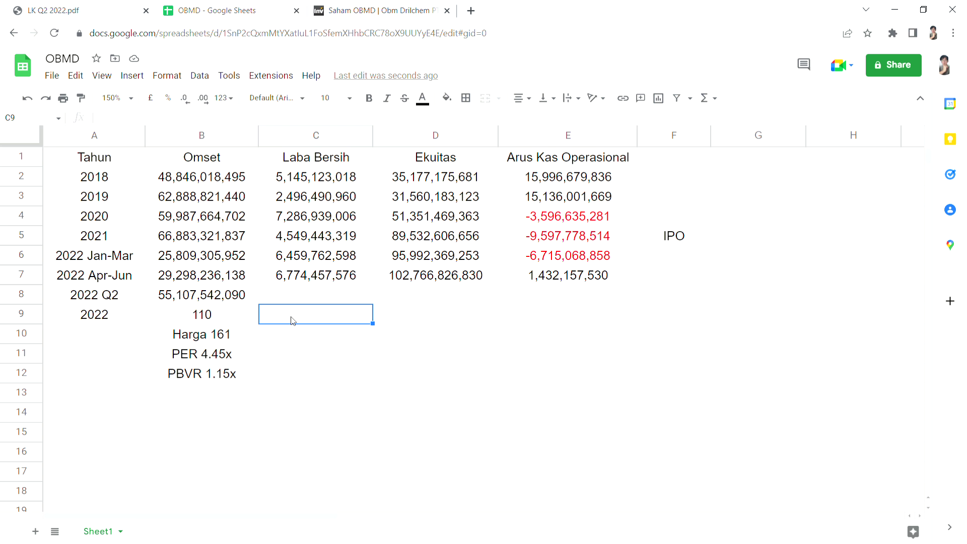
- Enter 26 m as the 2022 Laba Bersih in C9 and change the 2022 Omset in B9 to 110 m
{"action": "type", "text": "25"}
{"action": "key", "text": "BackSpace"}
{"action": "type", "text": "5"}
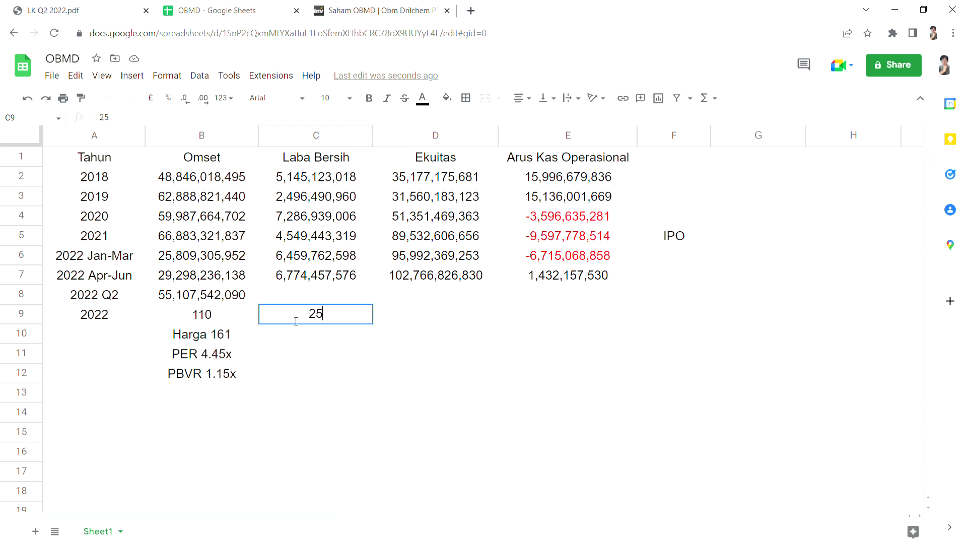
{"action": "key", "text": "BackSpace"}
{"action": "type", "text": "6 m"}
{"action": "left_click", "coordinate": [243, 318]}
{"action": "double_click", "coordinate": [245, 318]}
{"action": "type", "text": "m"}
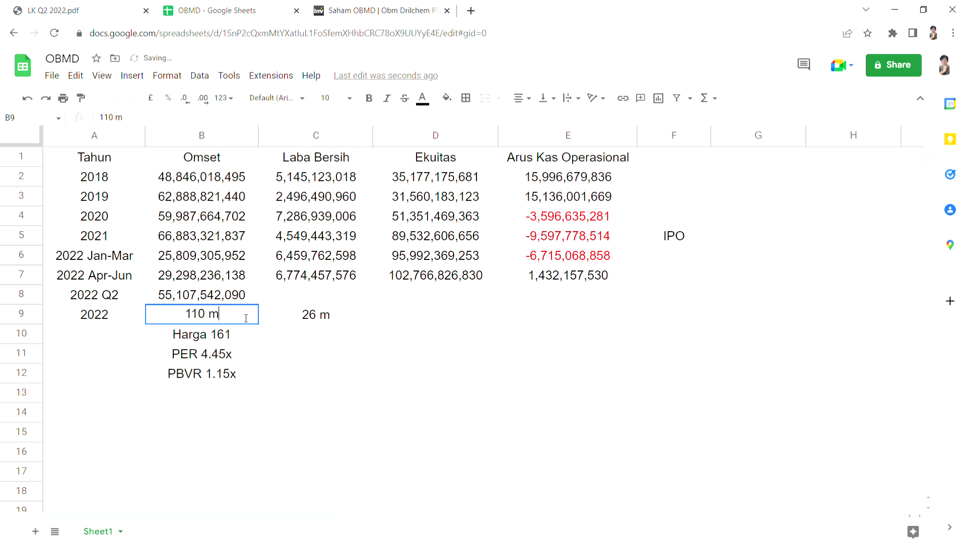
{"action": "left_click", "coordinate": [412, 324]}
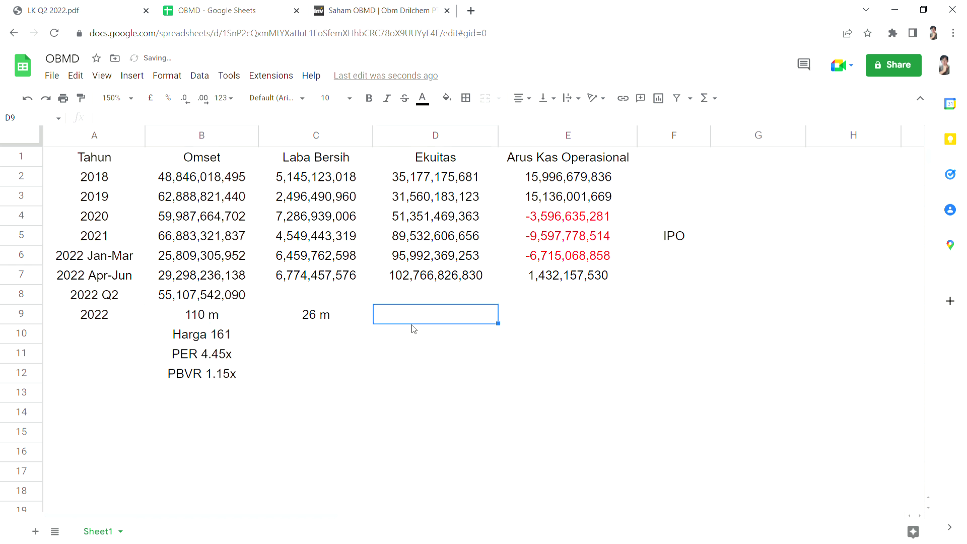
- Review the Omset, Laba Bersih, Ekuitas and Arus Kas Operasional figures from 2018 through mid-2022
{"action": "left_click", "coordinate": [409, 297]}
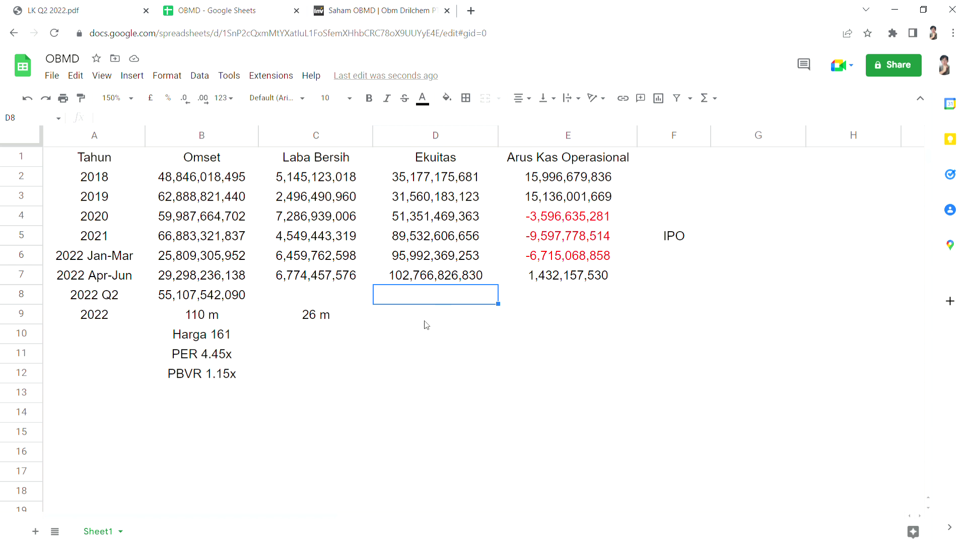
{"action": "left_click", "coordinate": [456, 323]}
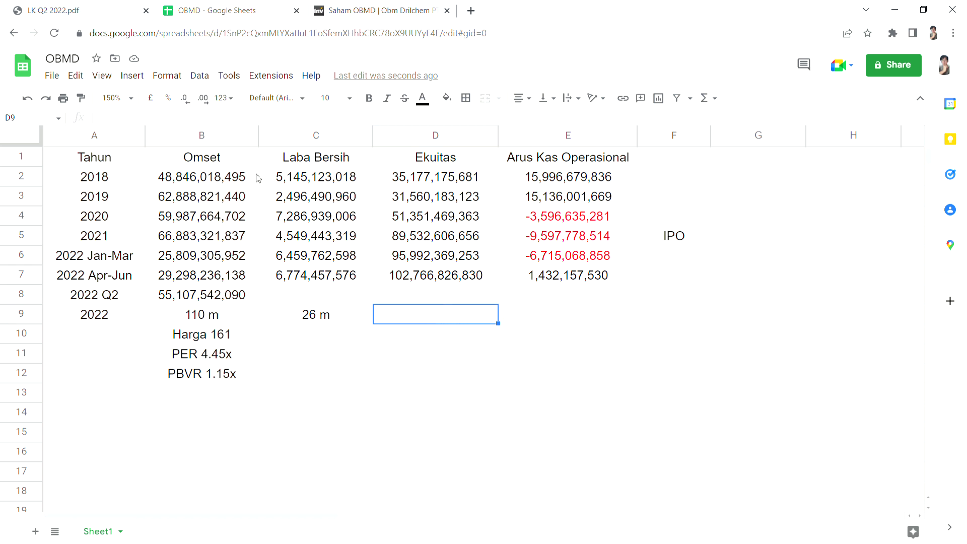
{"action": "left_click_drag", "start_coordinate": [254, 177], "coordinate": [254, 297]}
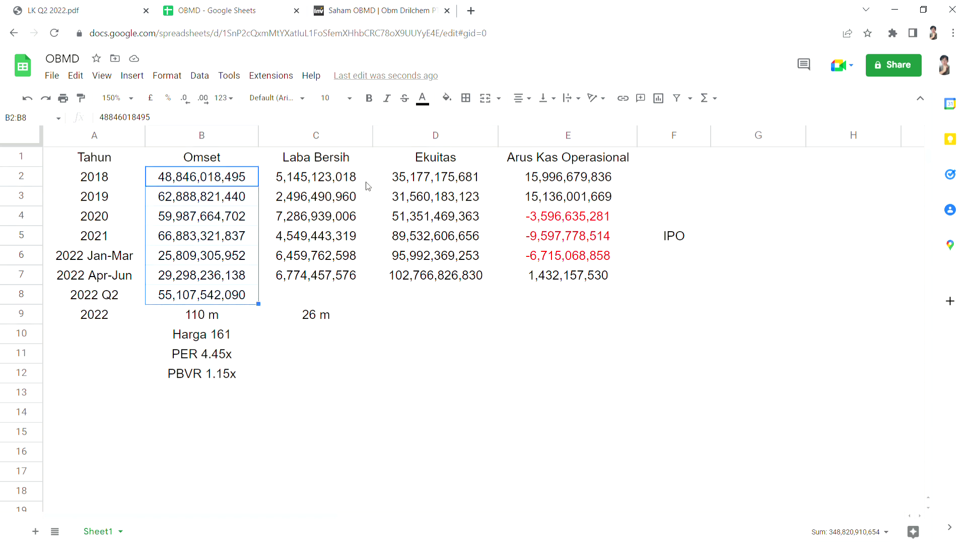
{"action": "left_click_drag", "start_coordinate": [369, 184], "coordinate": [370, 297]}
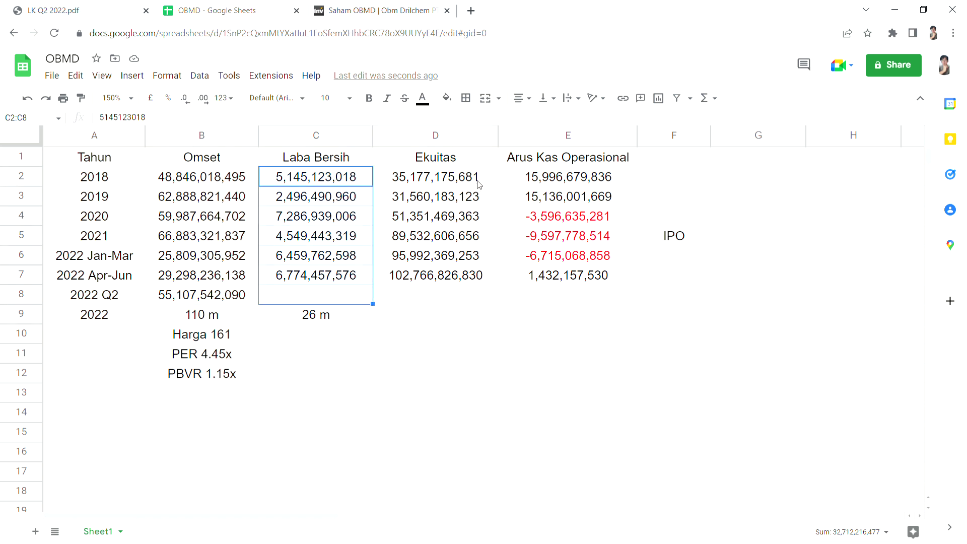
{"action": "left_click_drag", "start_coordinate": [479, 184], "coordinate": [491, 323]}
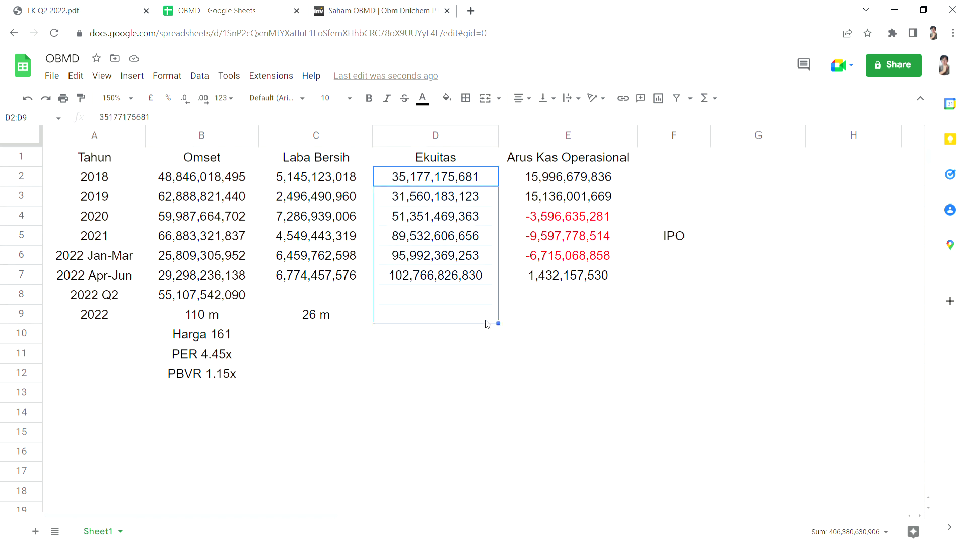
{"action": "left_click", "coordinate": [623, 281]}
{"action": "left_click", "coordinate": [621, 302]}
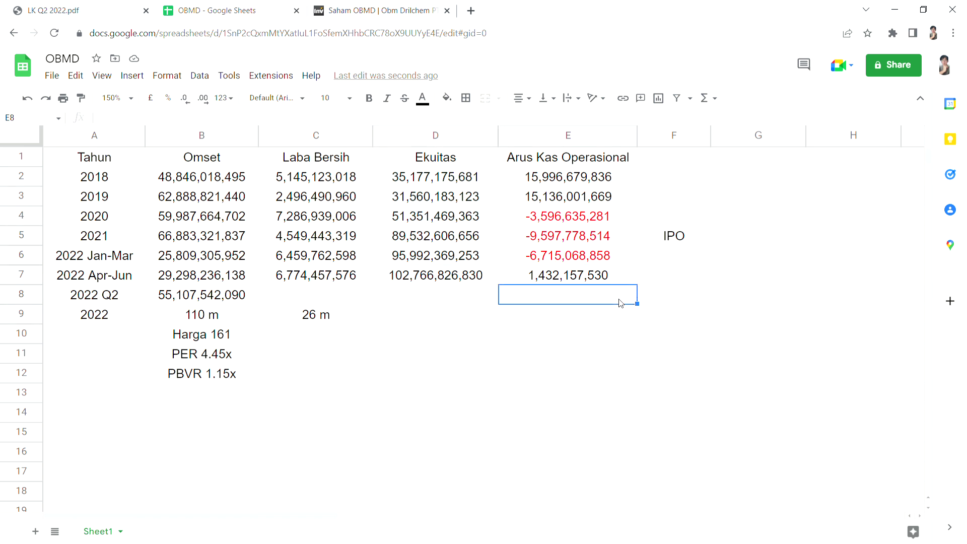
- Move the Harga, PER and PBVR cells down one row to B11:B13, leaving row 10 blank
{"action": "left_click", "coordinate": [231, 339]}
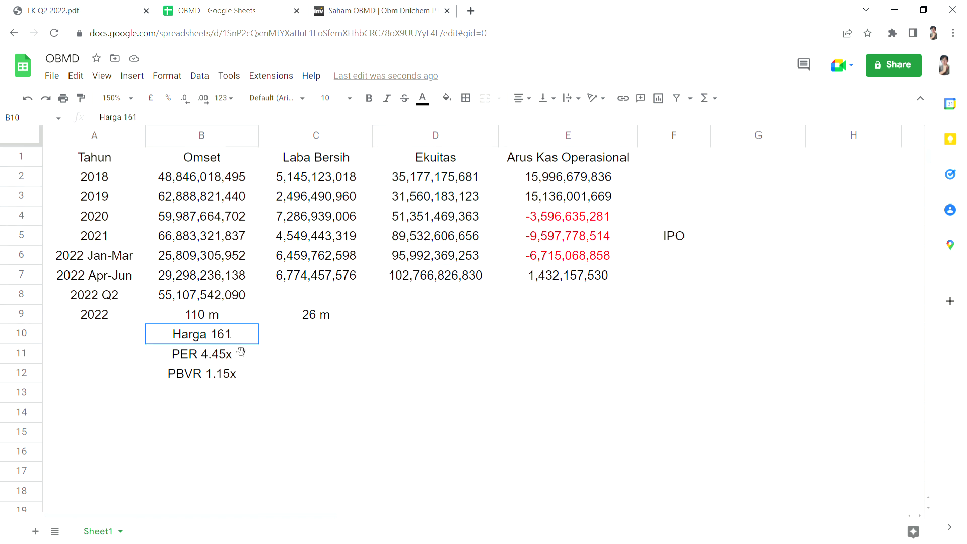
{"action": "left_click", "coordinate": [241, 372], "text": "shift"}
{"action": "left_click_drag", "start_coordinate": [245, 325], "coordinate": [243, 352]}
{"action": "left_click", "coordinate": [291, 359]}
{"action": "left_click", "coordinate": [250, 360]}
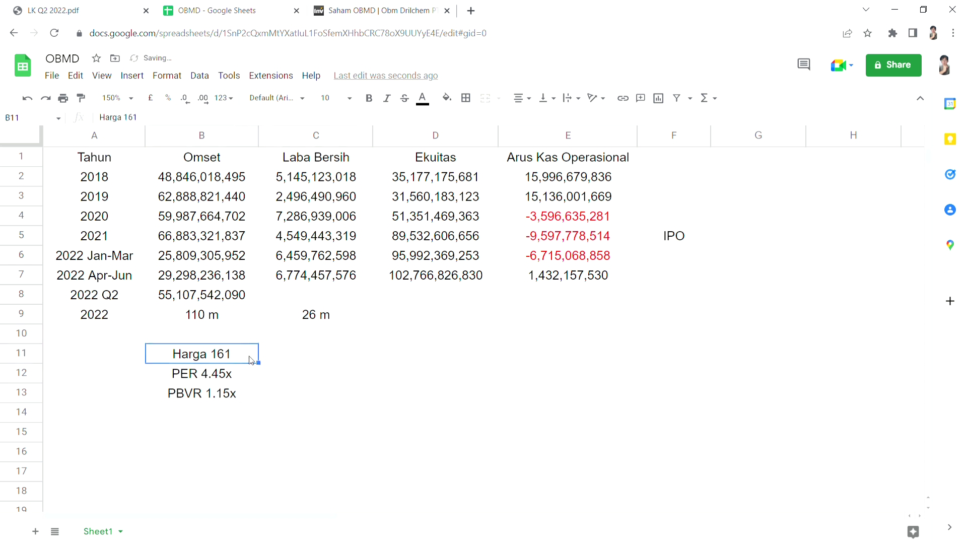
- Examine OBMD's share price chart on the Investing.com page, then return to the OBMD spreadsheet and review the Harga, PER and PBVR cells
{"action": "left_click", "coordinate": [357, 7]}
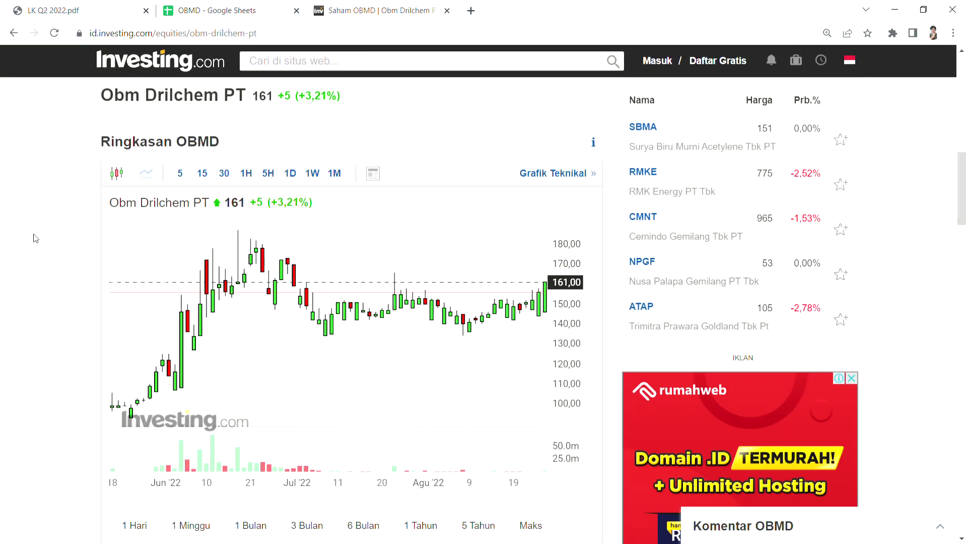
{"action": "scroll", "coordinate": [4, 288], "scroll_direction": "up", "scroll_amount": 4}
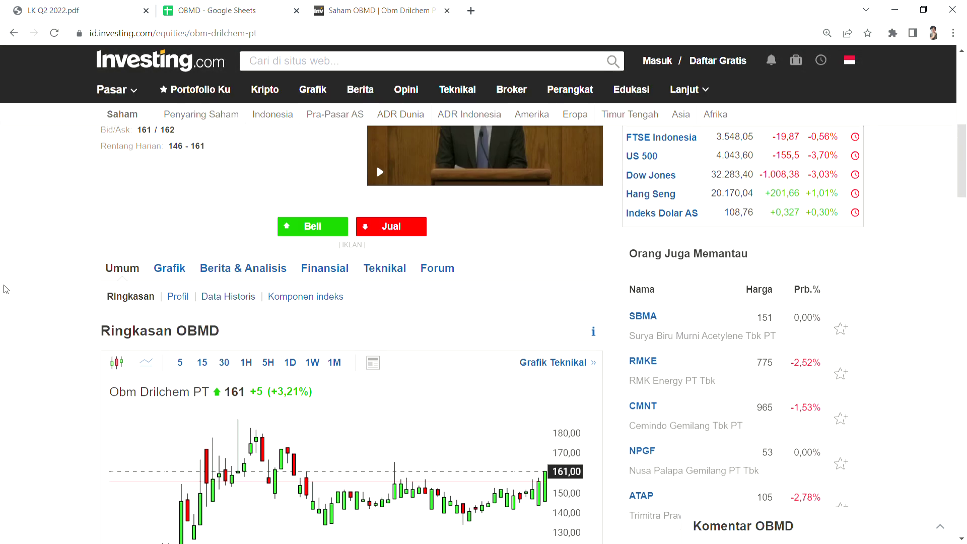
{"action": "scroll", "coordinate": [5, 288], "scroll_direction": "down", "scroll_amount": 2}
{"action": "scroll", "coordinate": [5, 289], "scroll_direction": "up", "scroll_amount": 6}
{"action": "scroll", "coordinate": [7, 289], "scroll_direction": "down", "scroll_amount": 11}
{"action": "scroll", "coordinate": [10, 290], "scroll_direction": "up", "scroll_amount": 3}
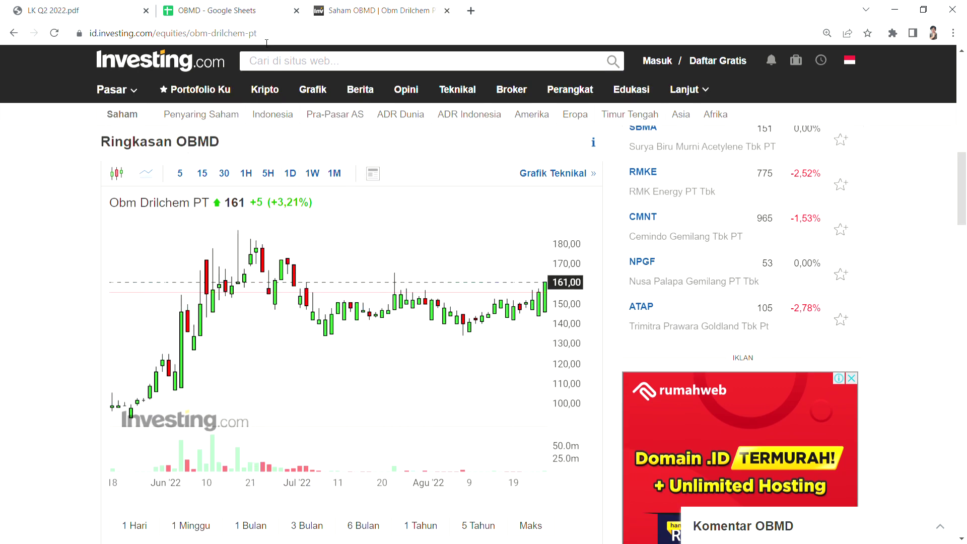
{"action": "left_click", "coordinate": [73, 6]}
{"action": "left_click", "coordinate": [241, 6]}
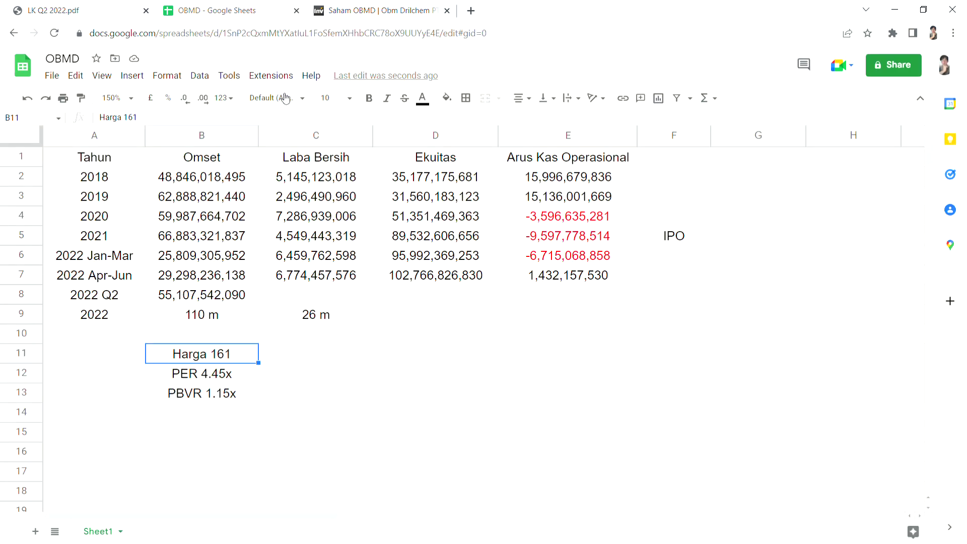
{"action": "left_click", "coordinate": [366, 360]}
{"action": "left_click", "coordinate": [248, 357]}
{"action": "left_click", "coordinate": [249, 379]}
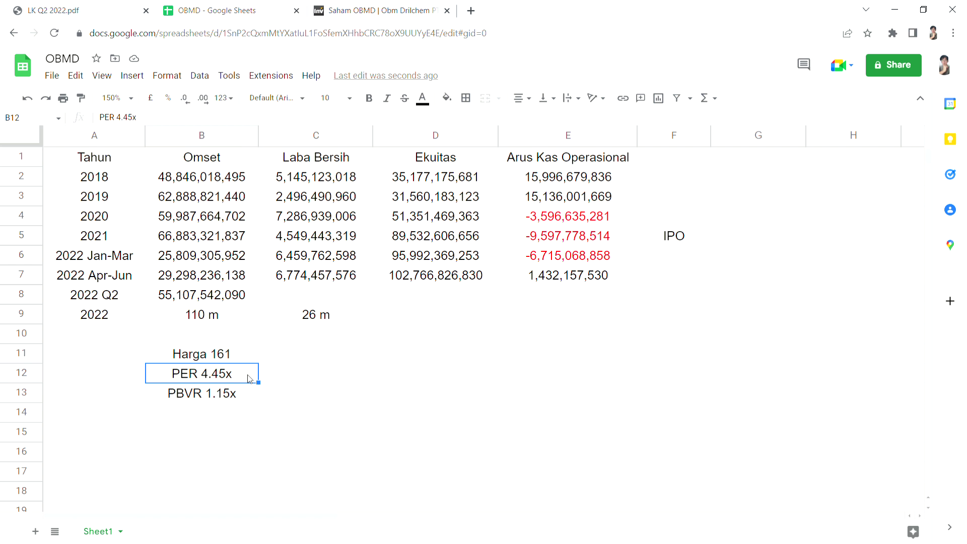
{"action": "left_click", "coordinate": [254, 402]}
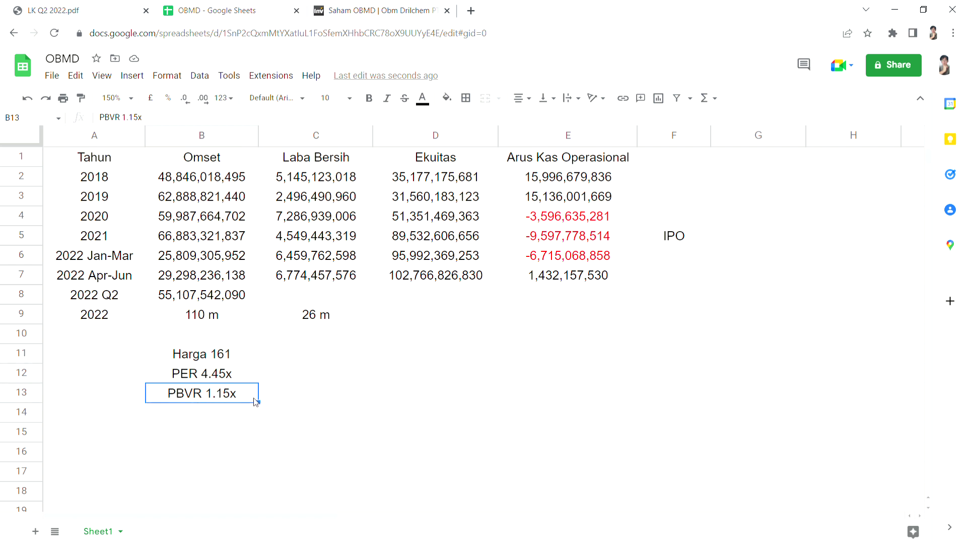
- Enter the remark MURAHHHH in C12 beside the PER value
{"action": "left_click", "coordinate": [340, 352]}
{"action": "left_click", "coordinate": [308, 378]}
{"action": "double_click", "coordinate": [310, 376]}
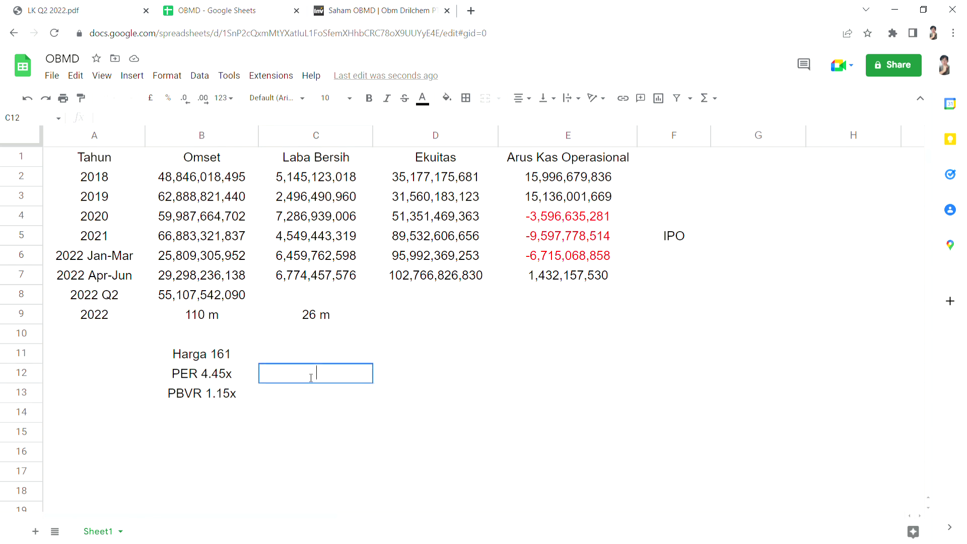
{"action": "type", "text": "MURAHHHH"}
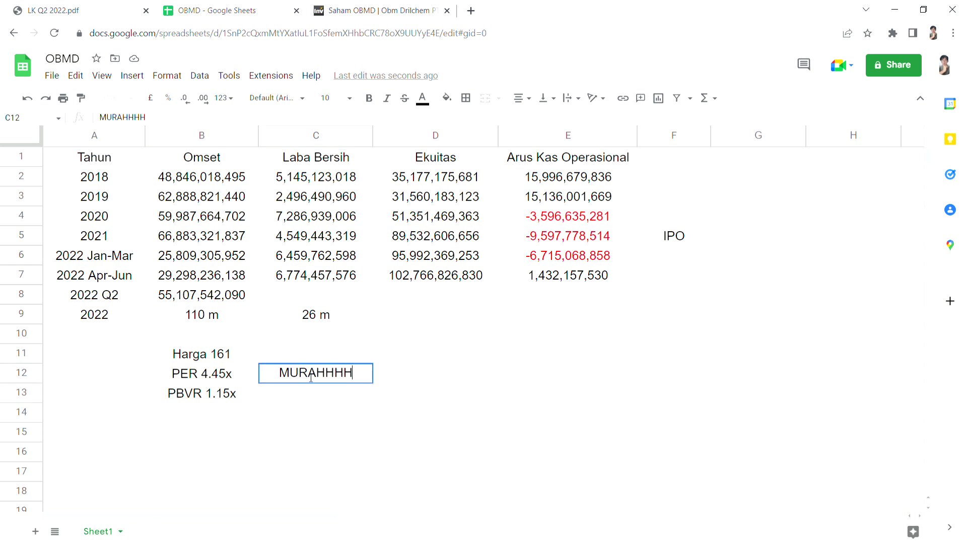
{"action": "left_click", "coordinate": [426, 336]}
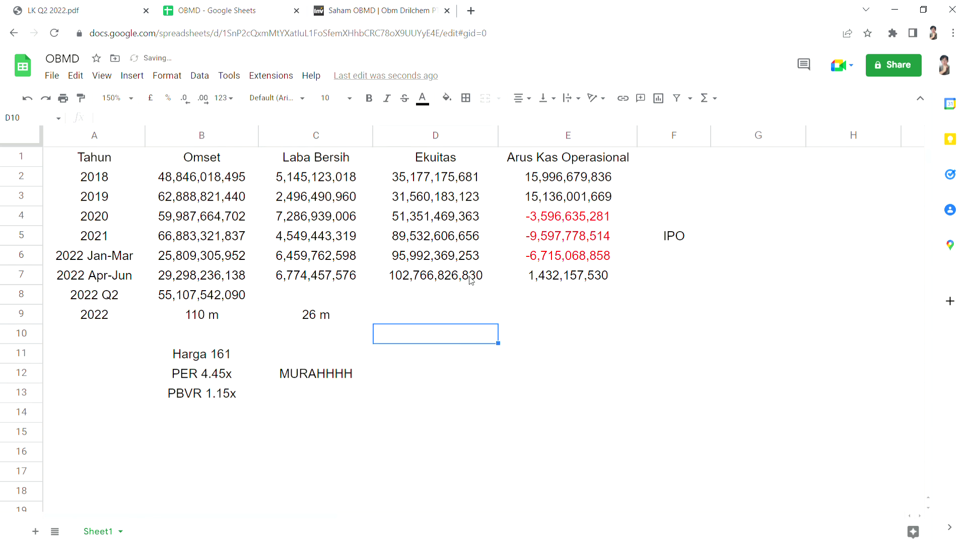
- Calculate the 2022 Q2 Laba Bersih in C8 with the formula =C6+C7
{"action": "left_click_drag", "start_coordinate": [366, 182], "coordinate": [371, 282]}
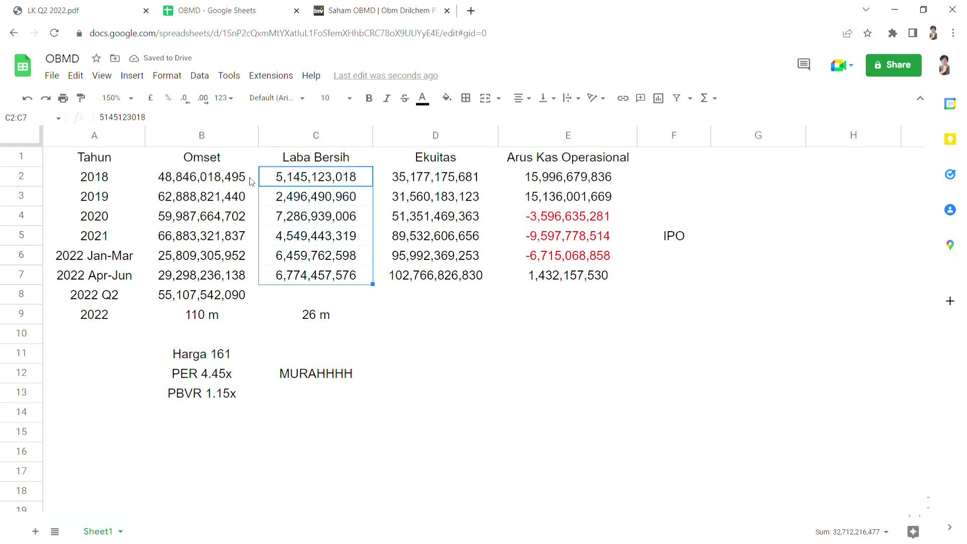
{"action": "left_click_drag", "start_coordinate": [252, 183], "coordinate": [254, 302]}
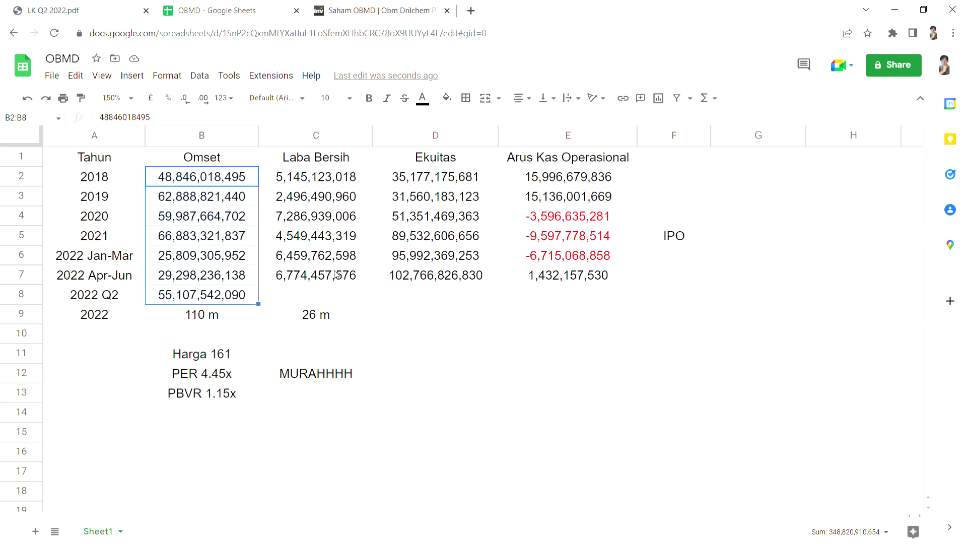
{"action": "double_click", "coordinate": [318, 297]}
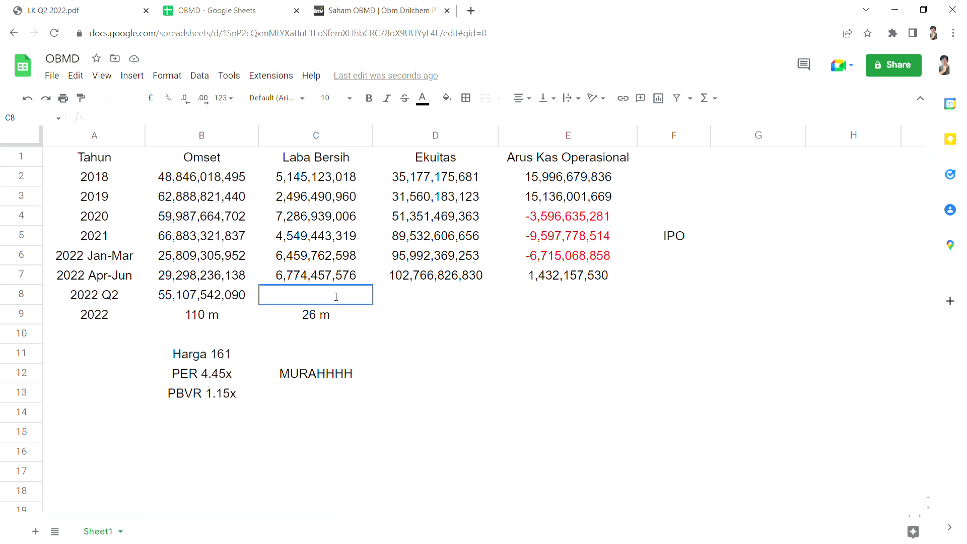
{"action": "type", "text": "="}
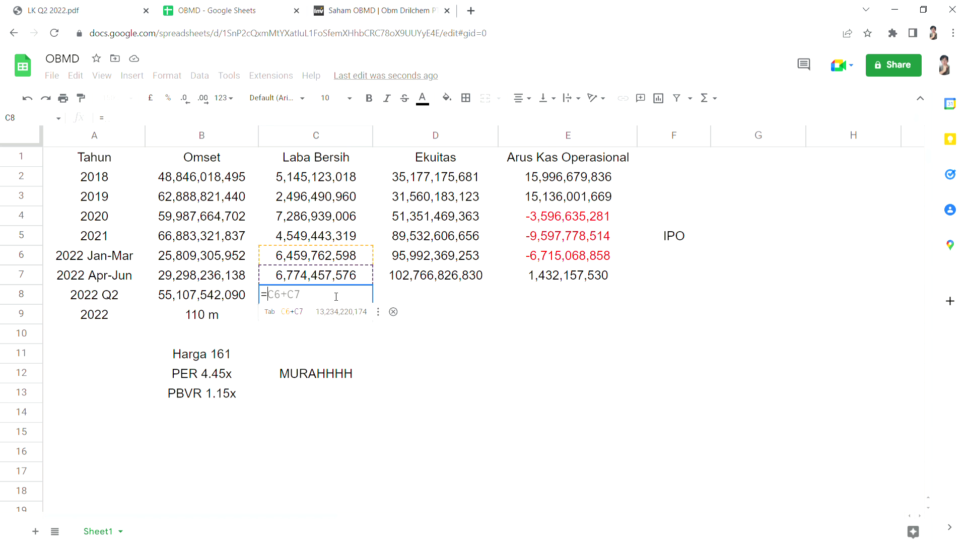
{"action": "left_click", "coordinate": [304, 312]}
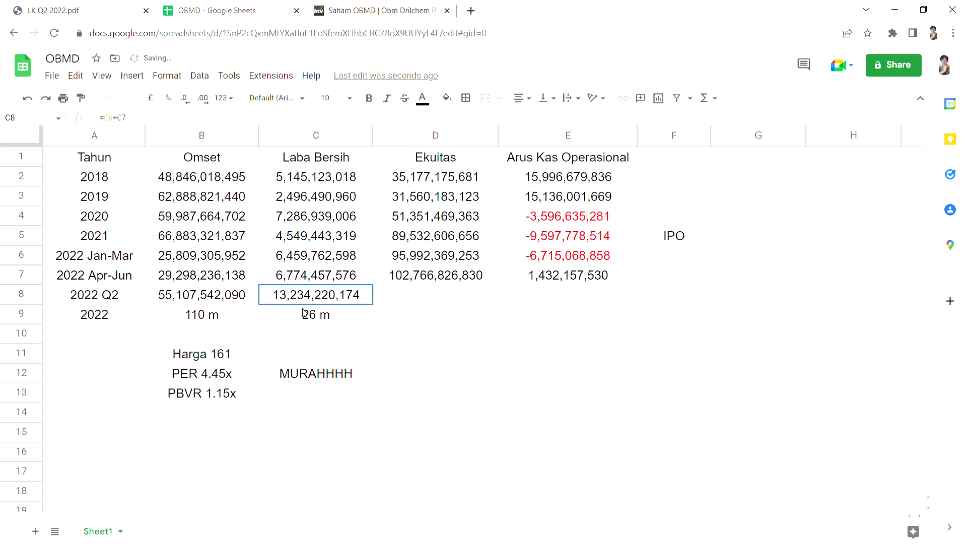
{"action": "left_click", "coordinate": [404, 319]}
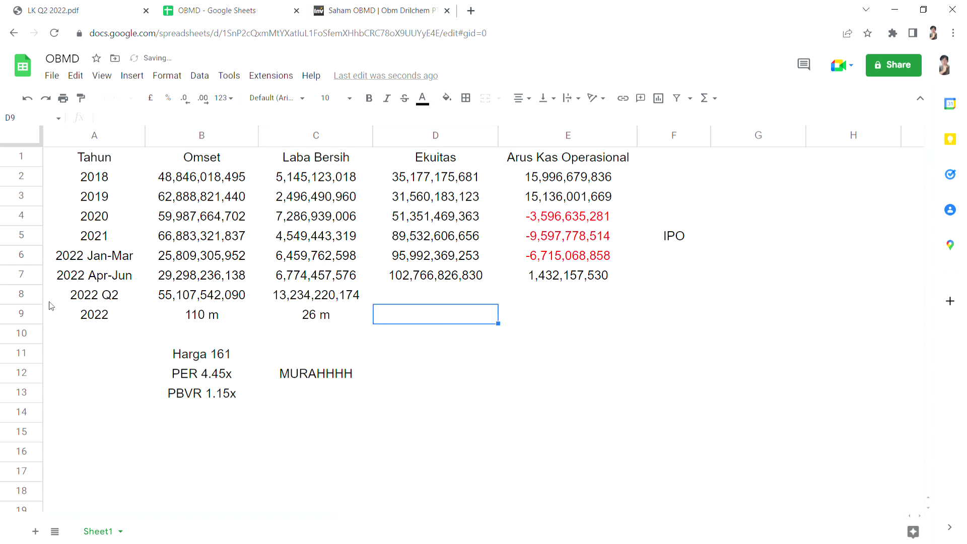
- Fill the 2022 Q2 cells A8:C8 with a pale yellow background
{"action": "left_click_drag", "start_coordinate": [53, 302], "coordinate": [365, 300]}
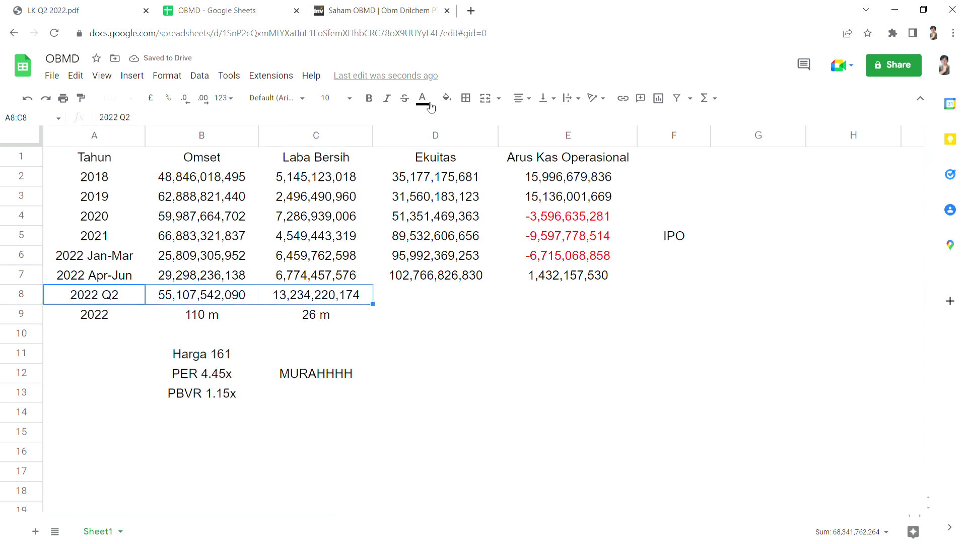
{"action": "left_click", "coordinate": [447, 97]}
{"action": "left_click", "coordinate": [494, 219]}
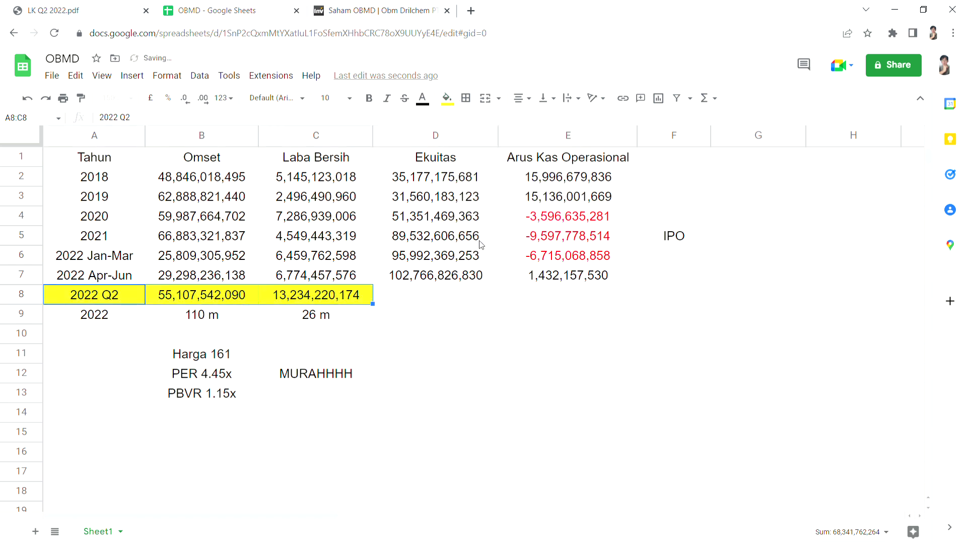
{"action": "left_click", "coordinate": [447, 98]}
{"action": "left_click", "coordinate": [492, 244]}
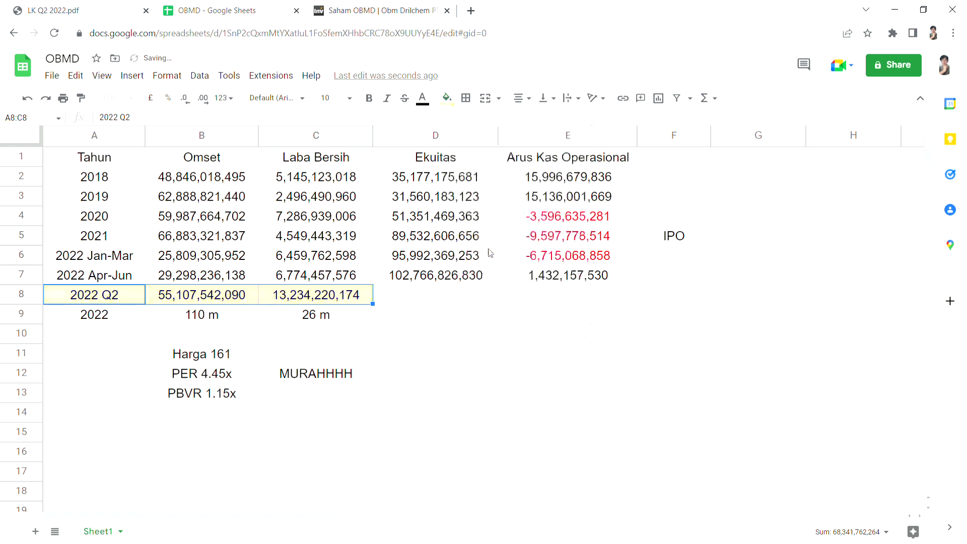
{"action": "left_click", "coordinate": [413, 356]}
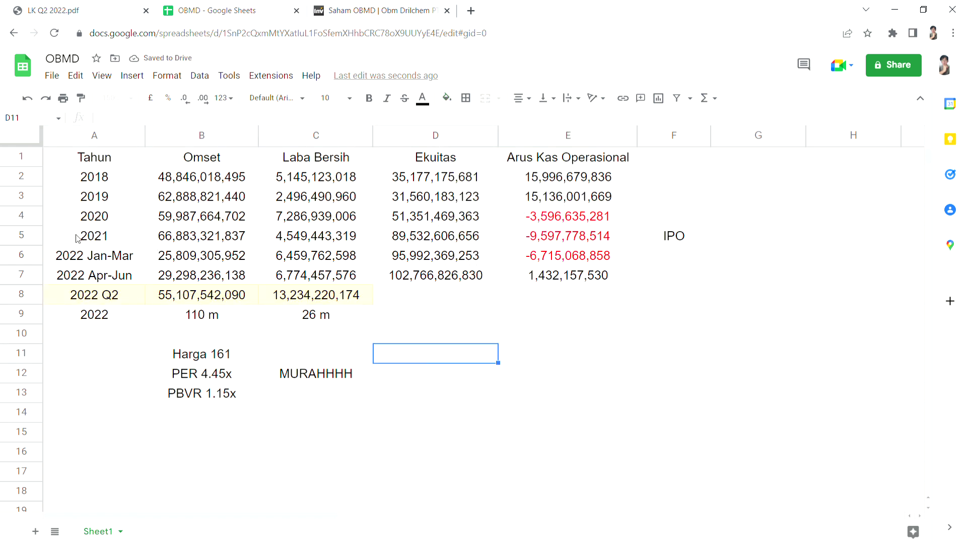
- Fill the 2018 to 2021 year, Omset and Laba Bersih cells A2:C5 with the same pale yellow background
{"action": "left_click_drag", "start_coordinate": [76, 238], "coordinate": [353, 179]}
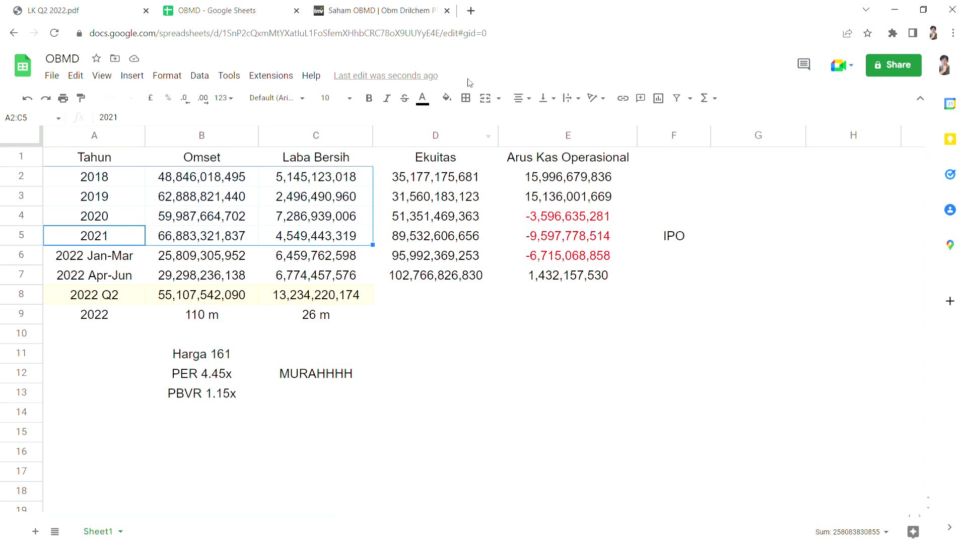
{"action": "left_click", "coordinate": [448, 99]}
{"action": "left_click", "coordinate": [494, 246]}
{"action": "left_click", "coordinate": [425, 321]}
{"action": "left_click", "coordinate": [147, 353]}
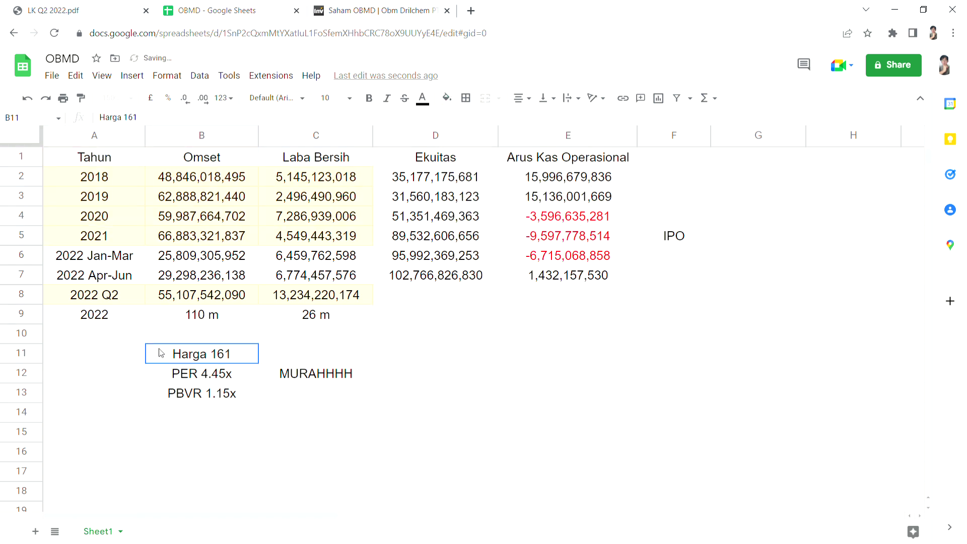
{"action": "left_click", "coordinate": [168, 300]}
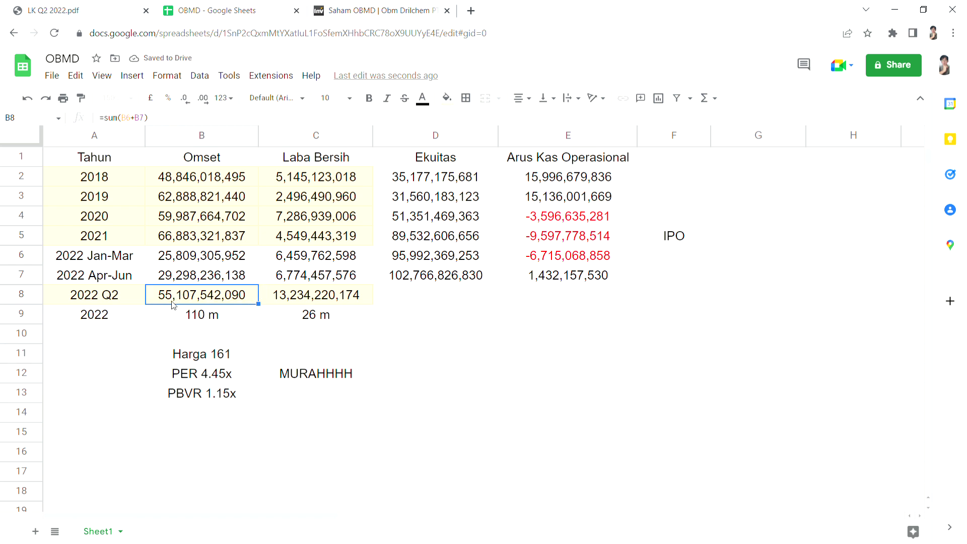
{"action": "left_click", "coordinate": [154, 242]}
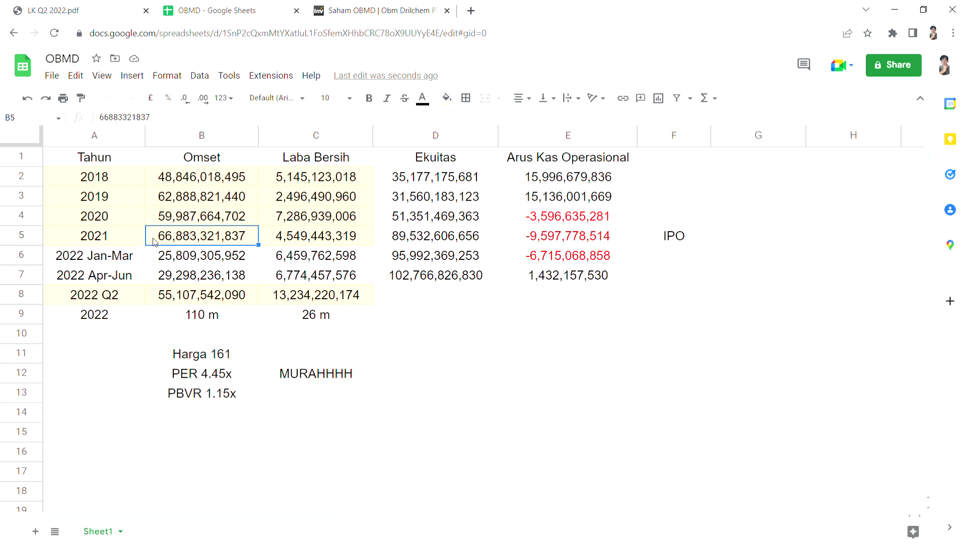
{"action": "left_click", "coordinate": [405, 365]}
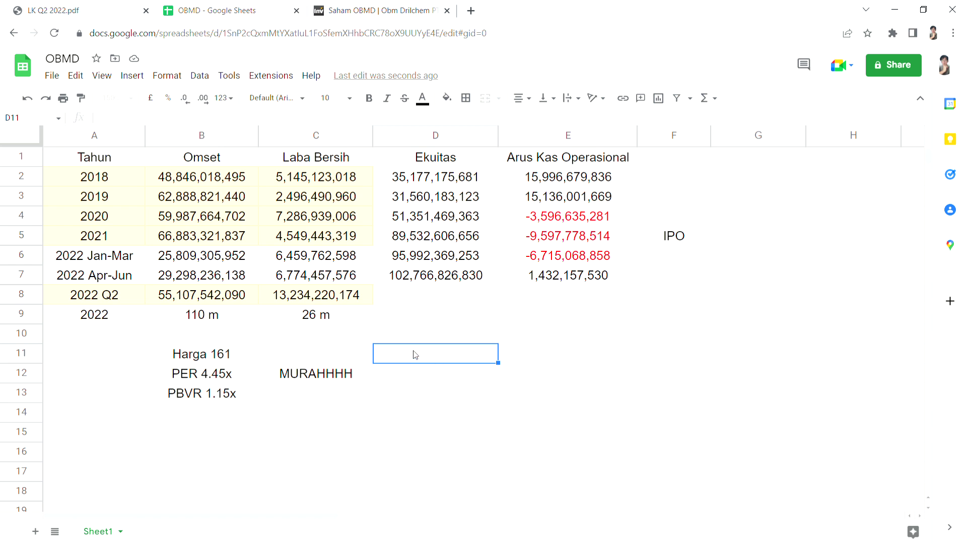
- Examine the Harga, PER and PBVR cells in B11:B13 against the yearly and 2022 figures in A3:D9
{"action": "left_click", "coordinate": [439, 322]}
{"action": "left_click", "coordinate": [258, 360]}
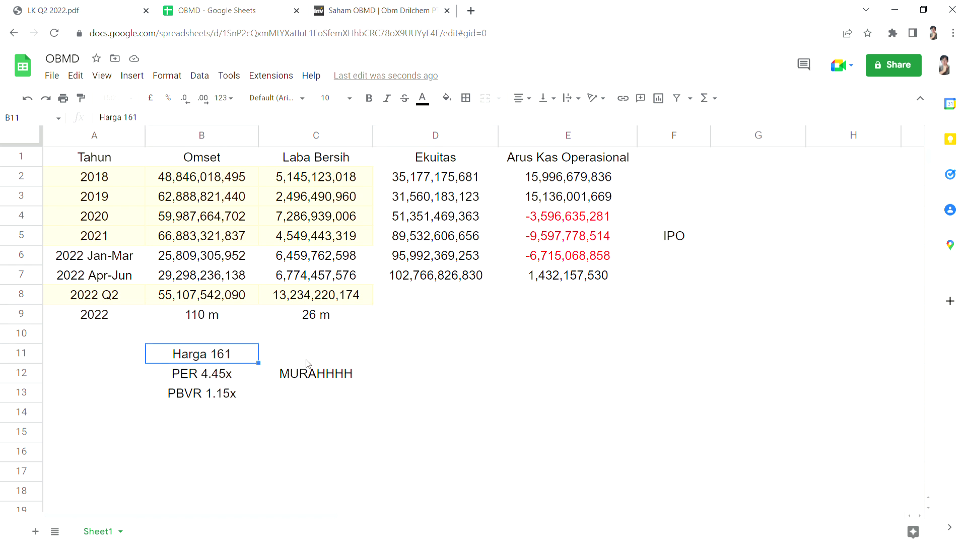
{"action": "left_click", "coordinate": [264, 383]}
{"action": "left_click", "coordinate": [244, 374]}
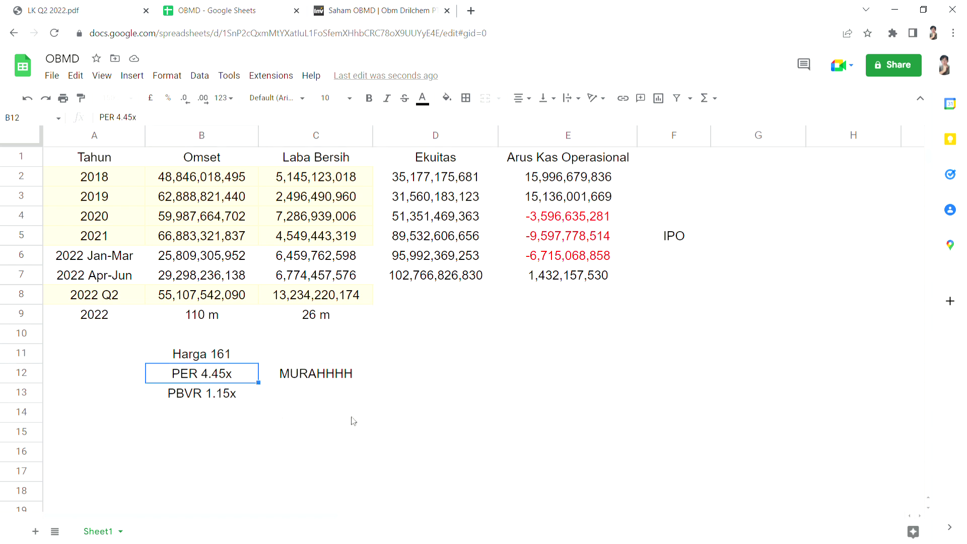
{"action": "left_click", "coordinate": [352, 421]}
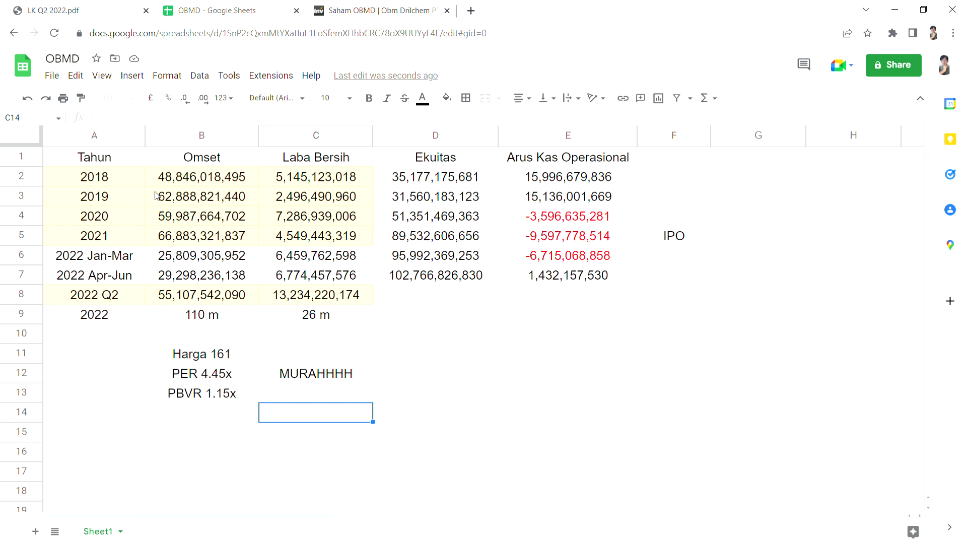
{"action": "left_click_drag", "start_coordinate": [106, 196], "coordinate": [438, 315]}
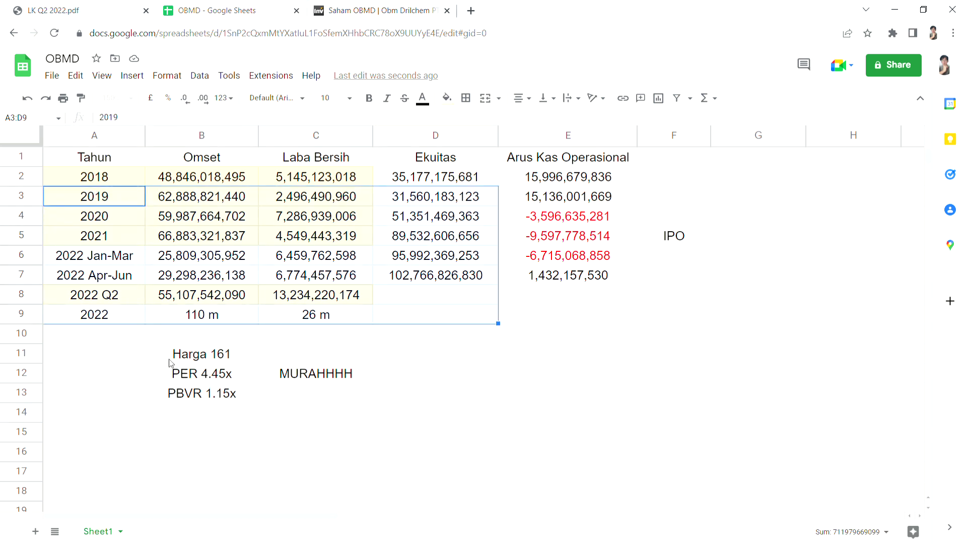
{"action": "left_click_drag", "start_coordinate": [174, 355], "coordinate": [211, 395]}
{"action": "left_click", "coordinate": [339, 397]}
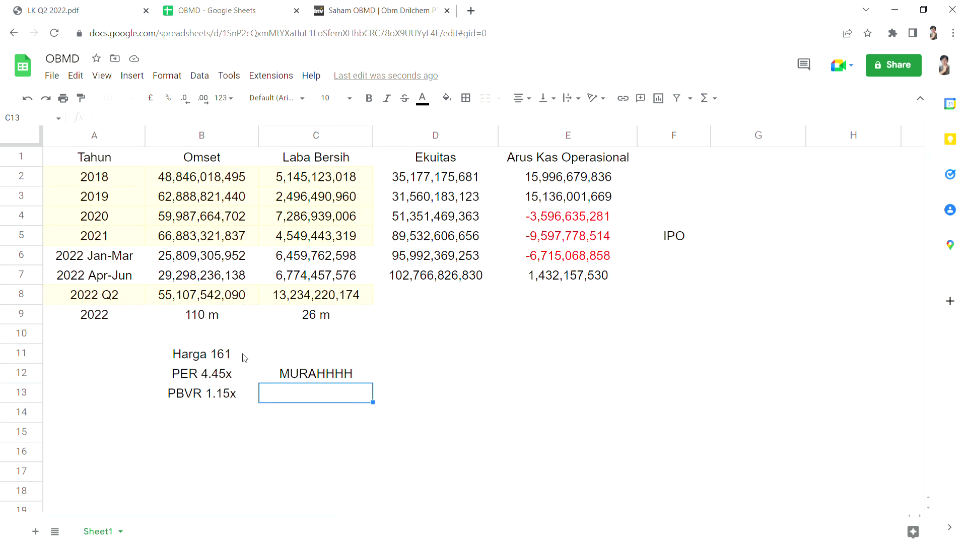
{"action": "left_click", "coordinate": [244, 357]}
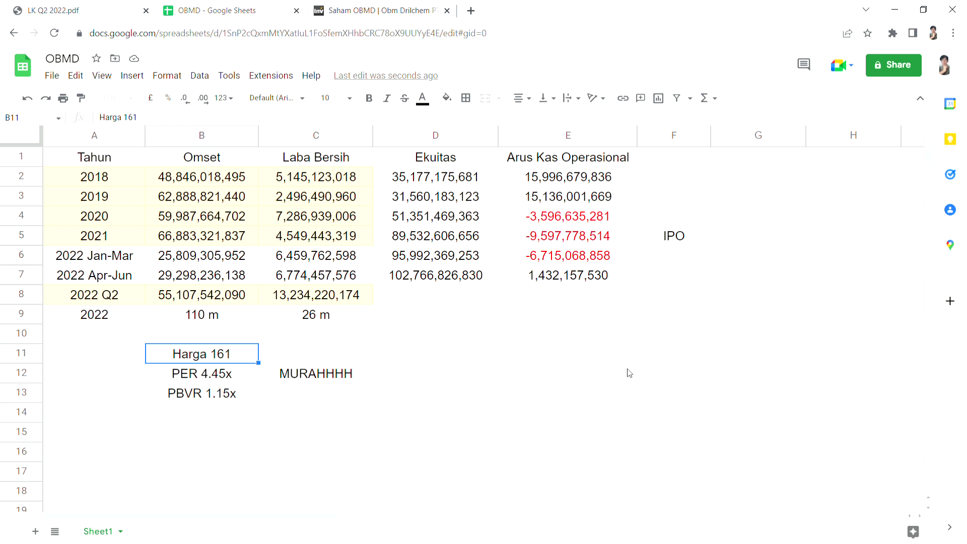
{"action": "left_click", "coordinate": [298, 395]}
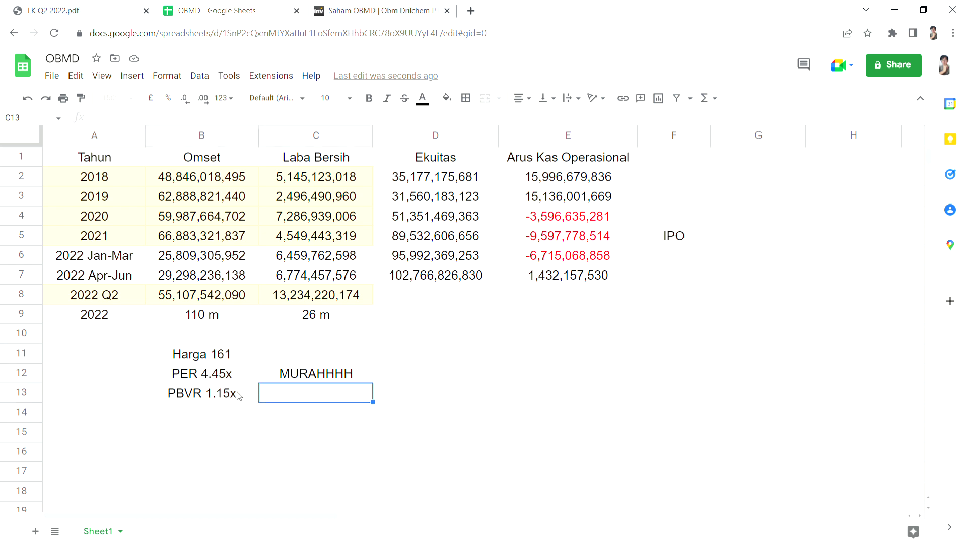
{"action": "left_click", "coordinate": [425, 398]}
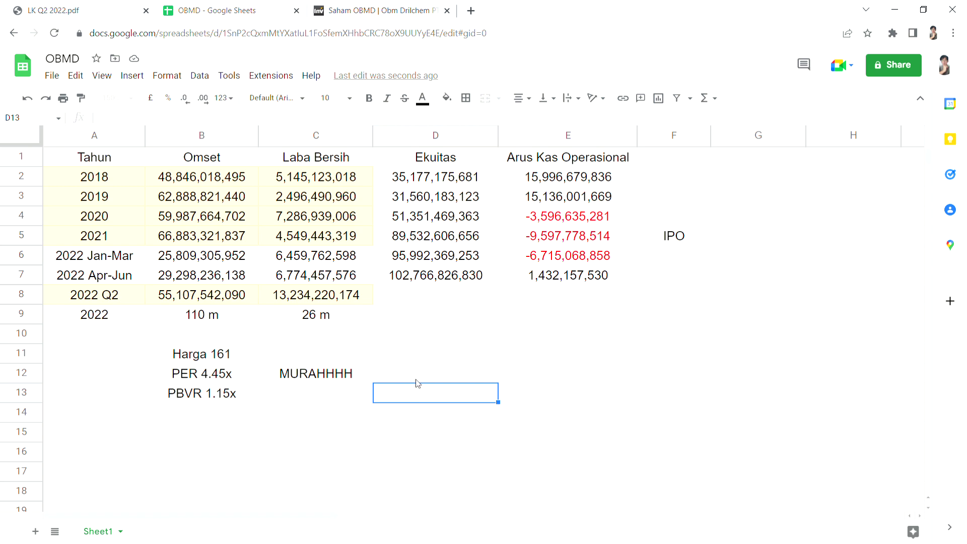
- Switch to OBMD's Investing.com page and view its price chart over the maximum range and in daily candles, inspecting the 18/5/2022 candle
{"action": "left_click", "coordinate": [351, 4]}
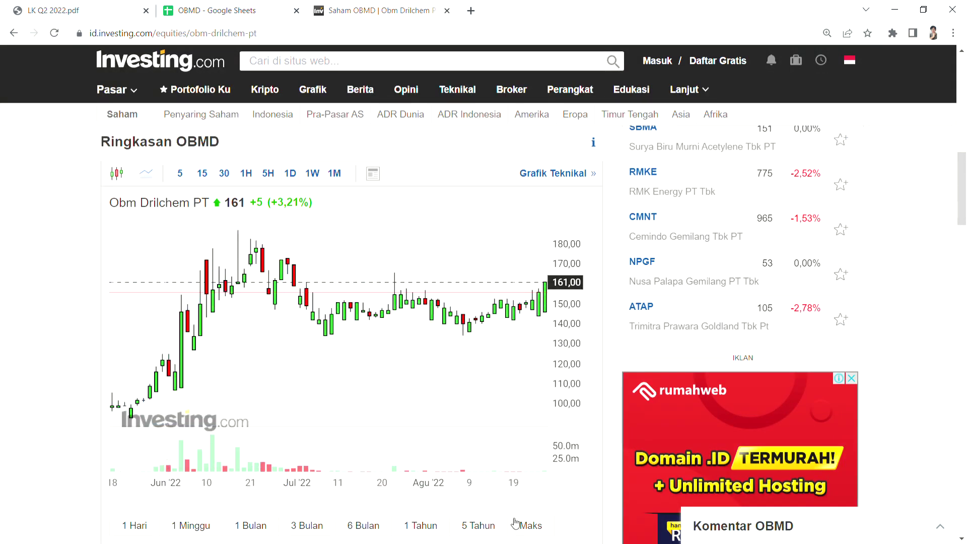
{"action": "left_click", "coordinate": [533, 528]}
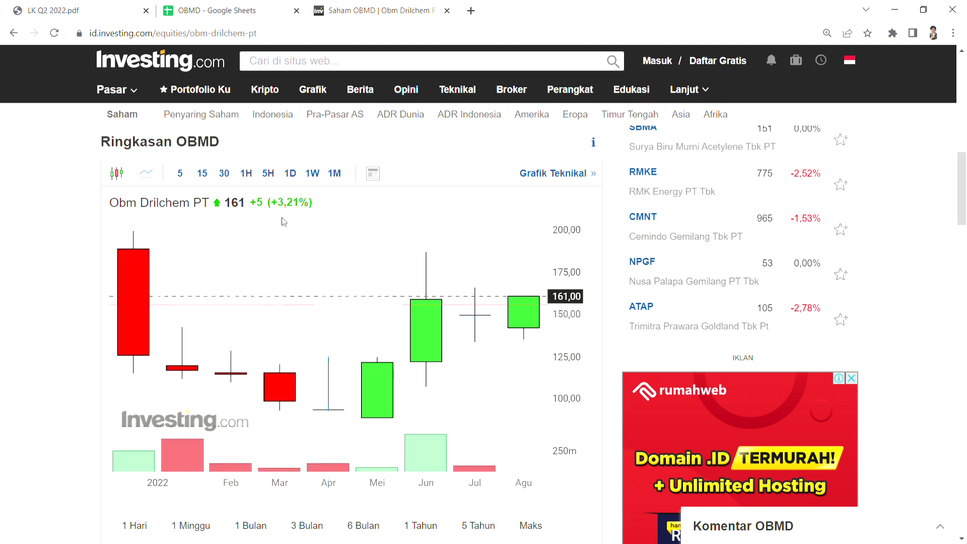
{"action": "left_click", "coordinate": [298, 176]}
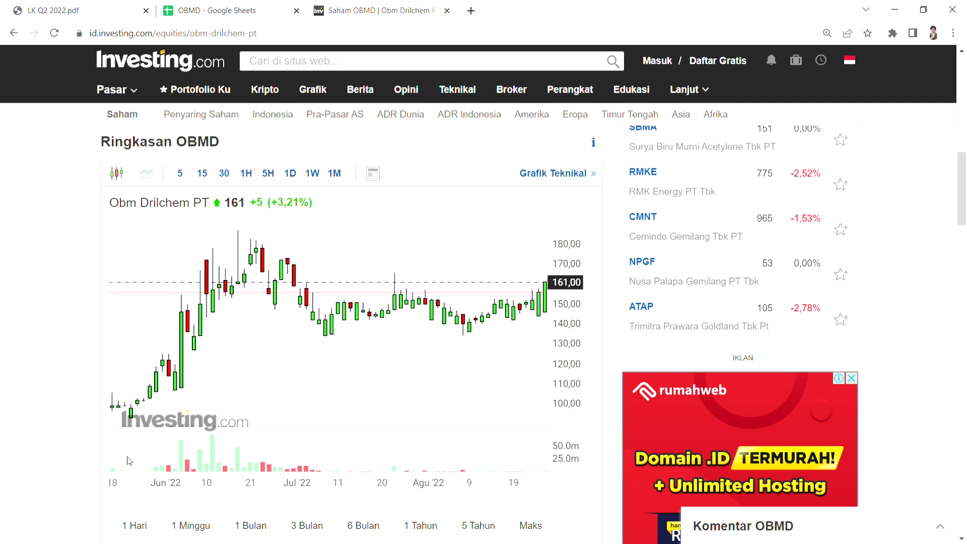
{"action": "mouse_move", "coordinate": [121, 413]}
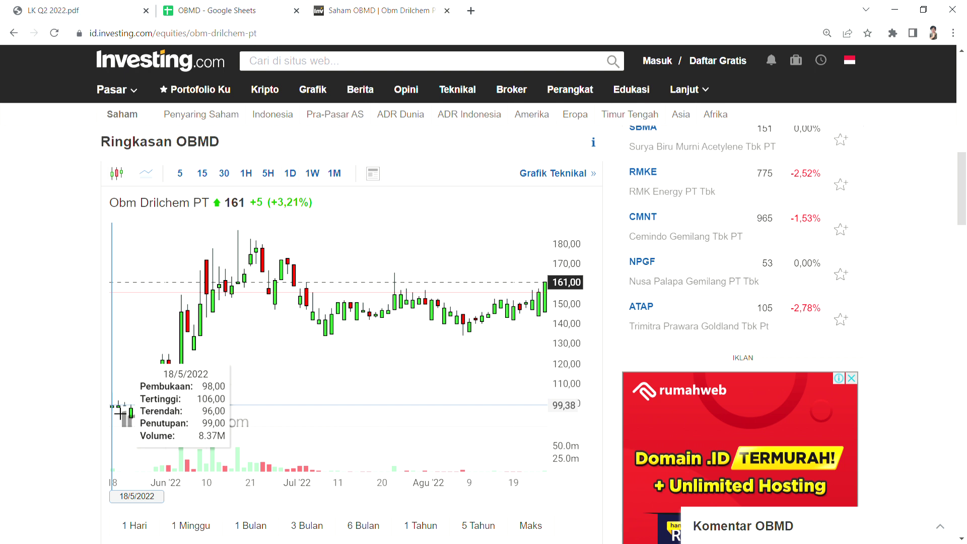
- Open idx.co.id in a new browser tab, dismiss the promotional pop-up, and load the Profil Perusahaan Tercatat page, reloading it so the company list appears
{"action": "left_click", "coordinate": [471, 11]}
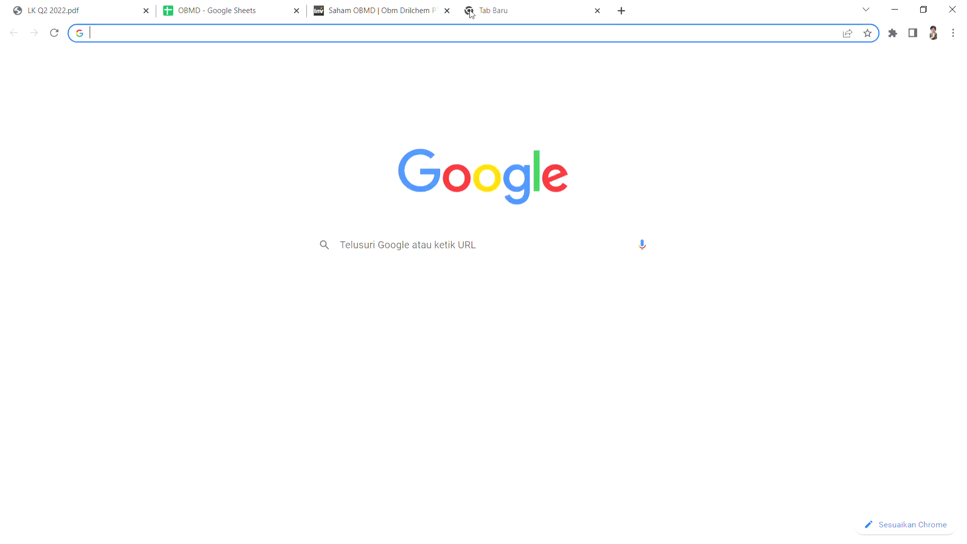
{"action": "type", "text": "idx.co.id"}
{"action": "key", "text": "Return"}
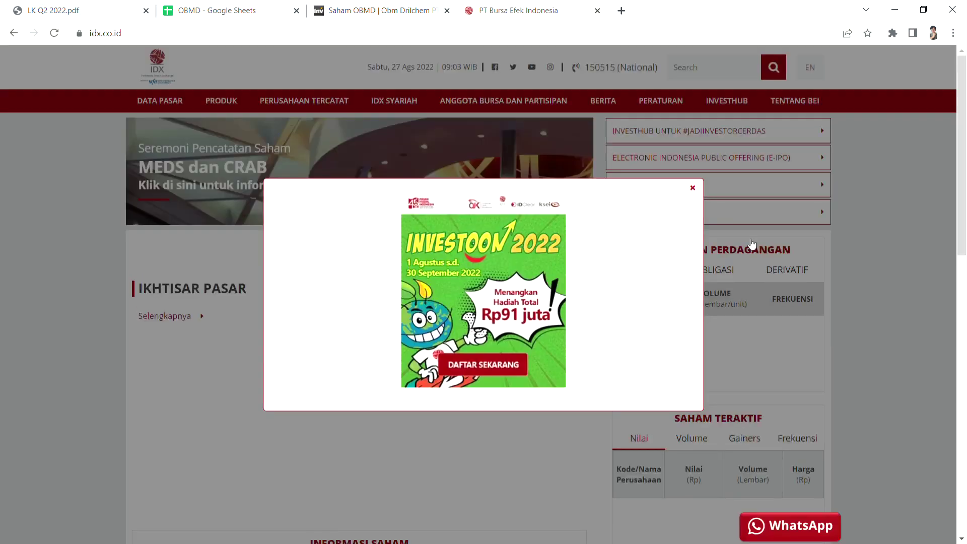
{"action": "left_click", "coordinate": [692, 188]}
{"action": "mouse_move", "coordinate": [305, 110]}
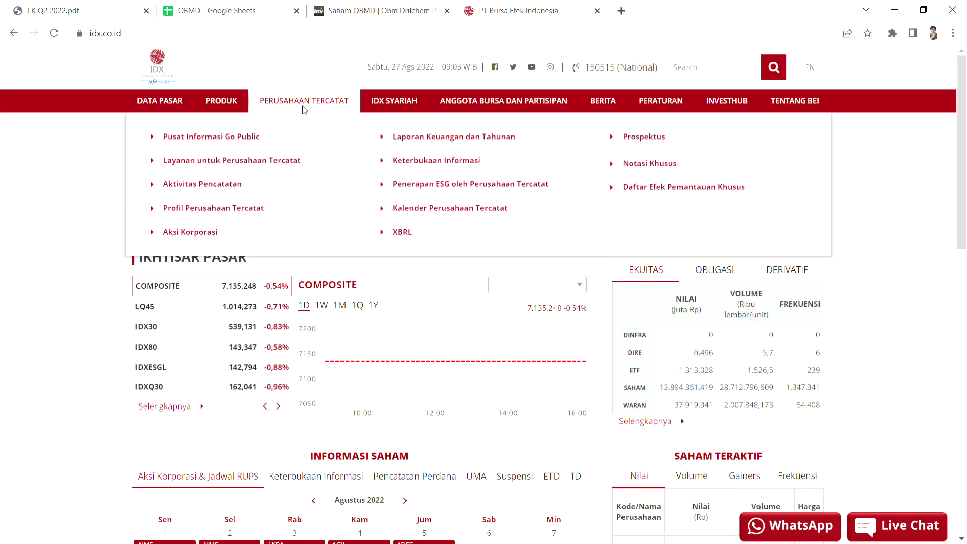
{"action": "left_click", "coordinate": [226, 215]}
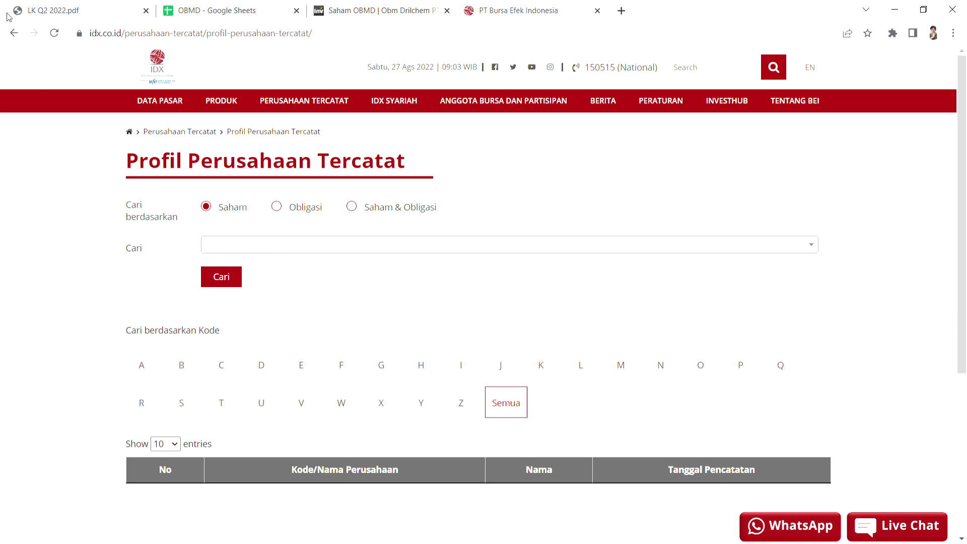
{"action": "left_click", "coordinate": [54, 33]}
{"action": "left_click", "coordinate": [56, 40]}
{"action": "left_click", "coordinate": [56, 38]}
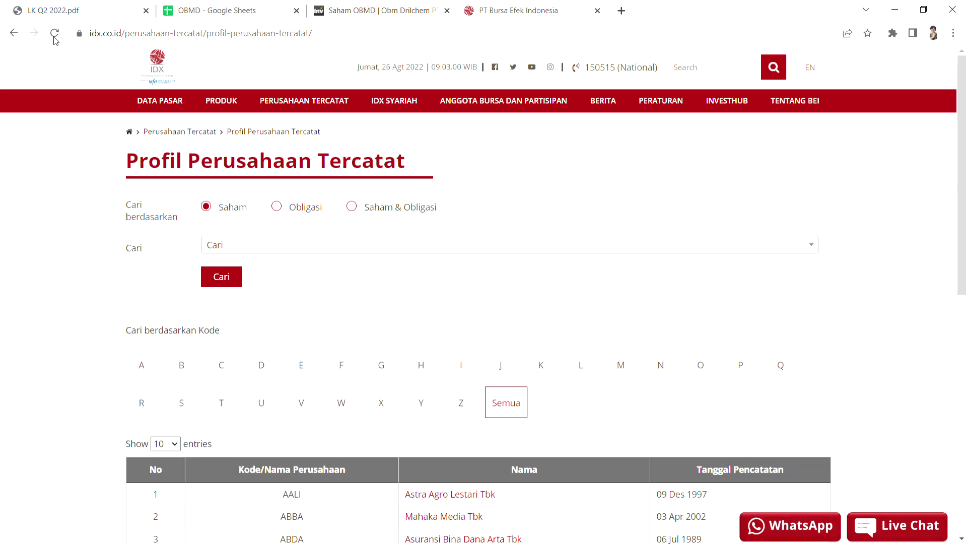
- Search the listed stocks for OBMD - PT OBM Drilchem Tbk and open its company profile at the Tanggal Pencatatan details
{"action": "left_click", "coordinate": [303, 246]}
{"action": "type", "text": "obd"}
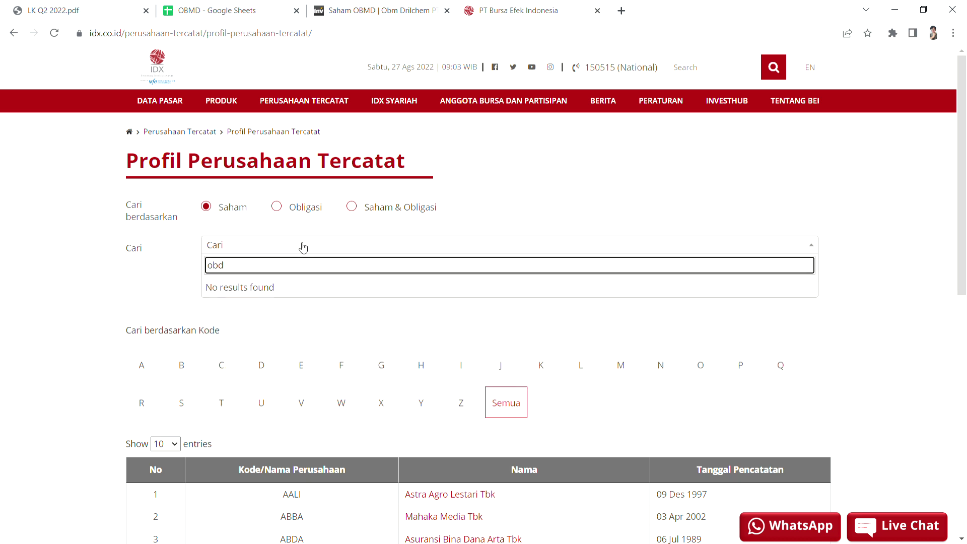
{"action": "key", "text": "BackSpace"}
{"action": "type", "text": "m"}
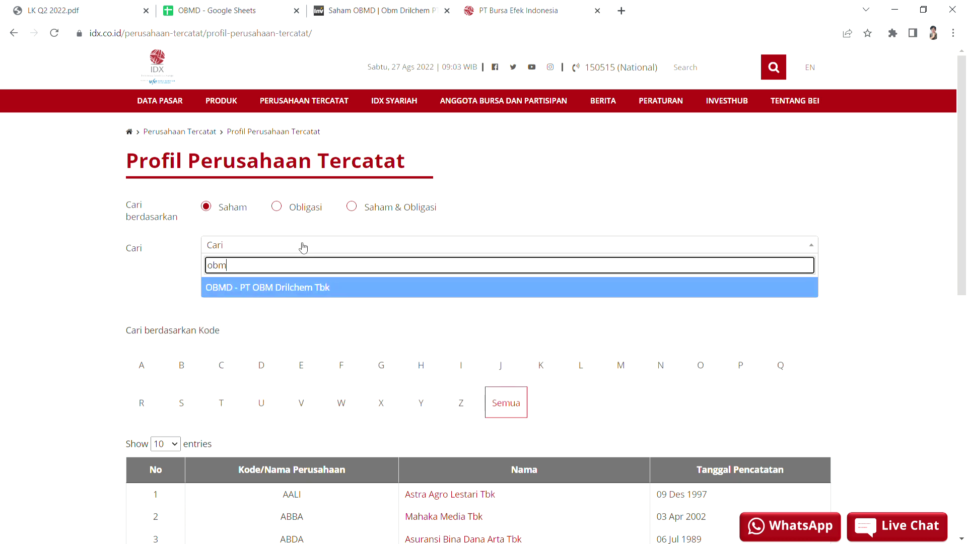
{"action": "type", "text": "d"}
{"action": "left_click", "coordinate": [320, 291]}
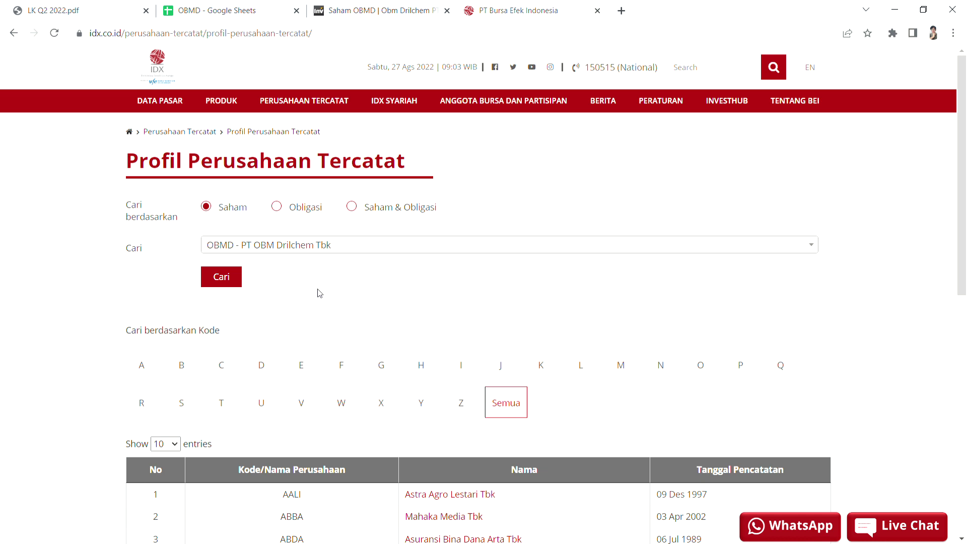
{"action": "left_click", "coordinate": [243, 285]}
{"action": "left_click", "coordinate": [482, 496]}
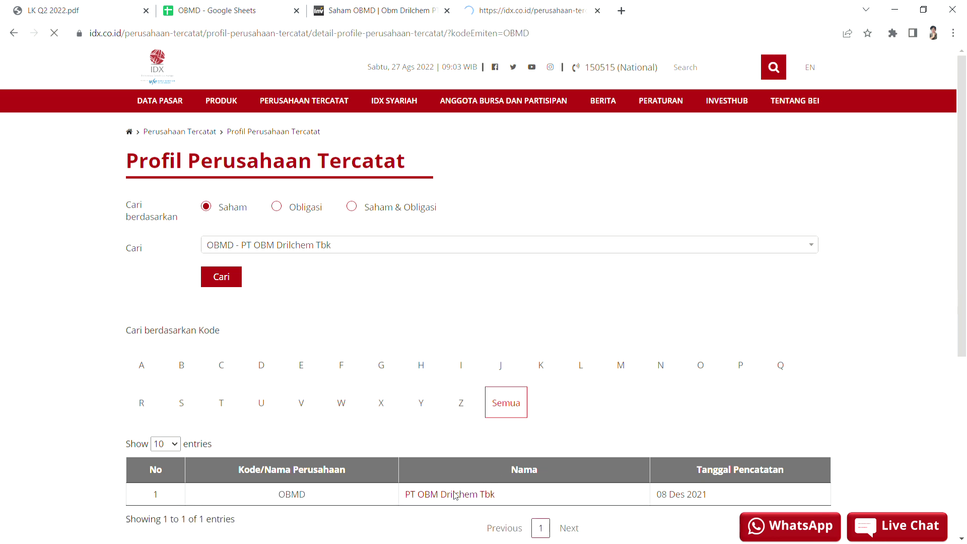
{"action": "scroll", "coordinate": [335, 425], "scroll_direction": "down", "scroll_amount": 5}
{"action": "scroll", "coordinate": [335, 367], "scroll_direction": "up", "scroll_amount": 3}
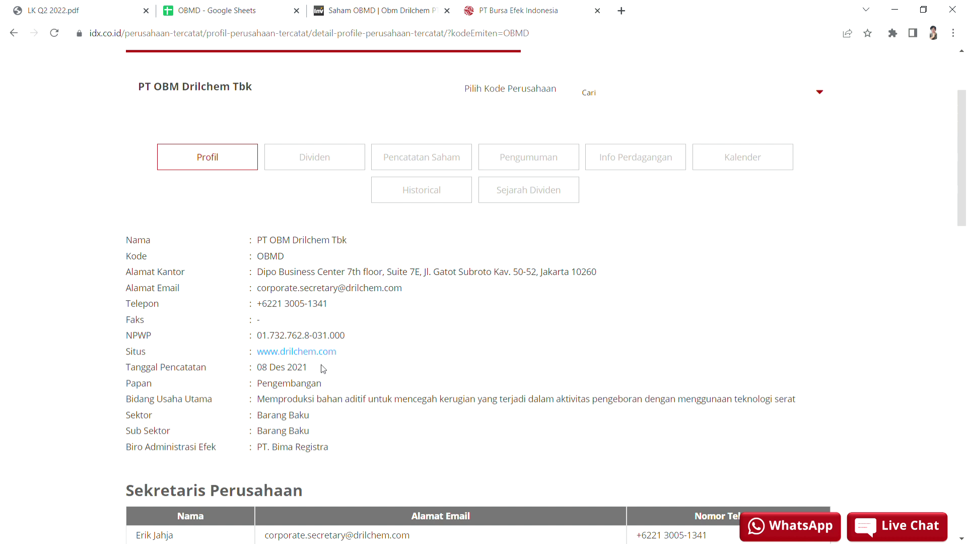
- Compare the IDX profile's listing date with the Investing.com chart, inspecting the 1/12/2021 candle in the maximum range
{"action": "left_click", "coordinate": [224, 6]}
{"action": "left_click", "coordinate": [312, 6]}
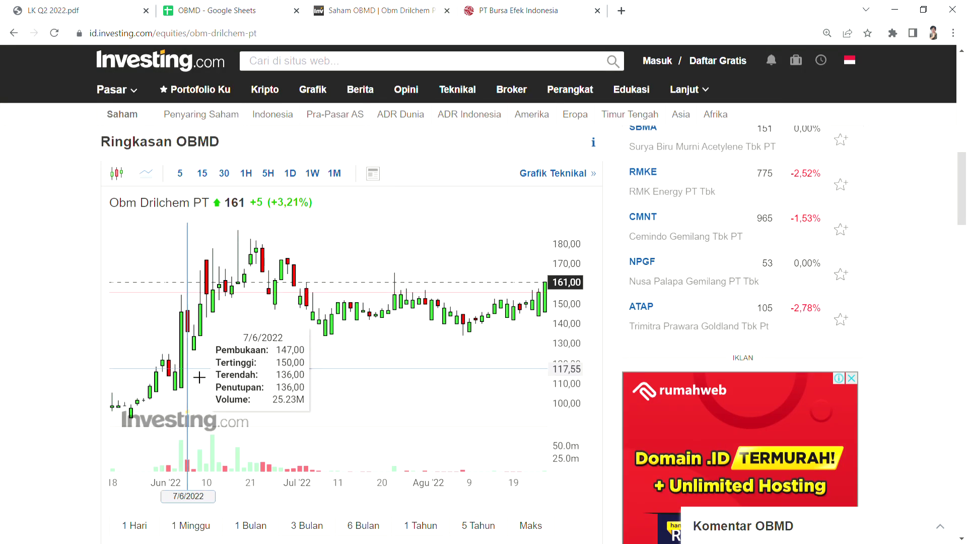
{"action": "left_click", "coordinate": [531, 6]}
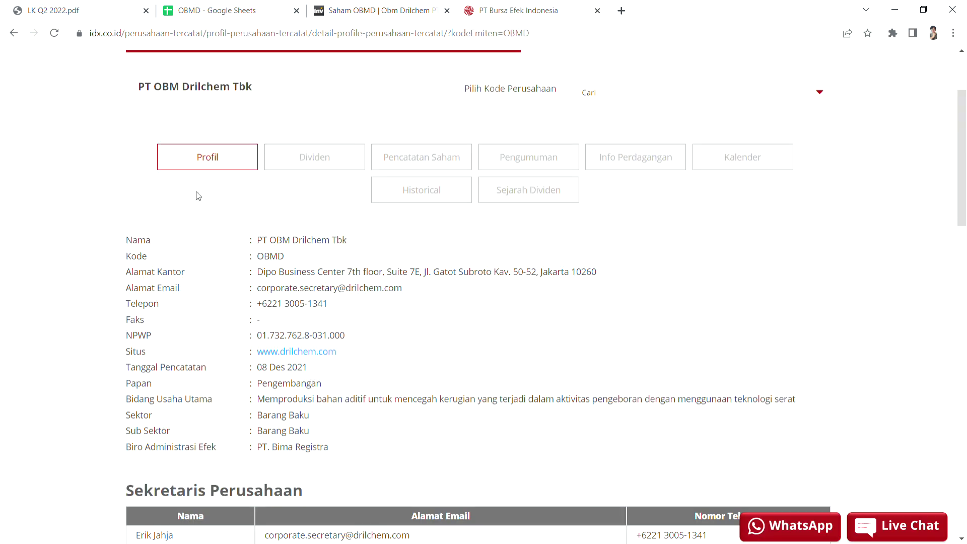
{"action": "left_click", "coordinate": [234, 5]}
{"action": "left_click", "coordinate": [366, 6]}
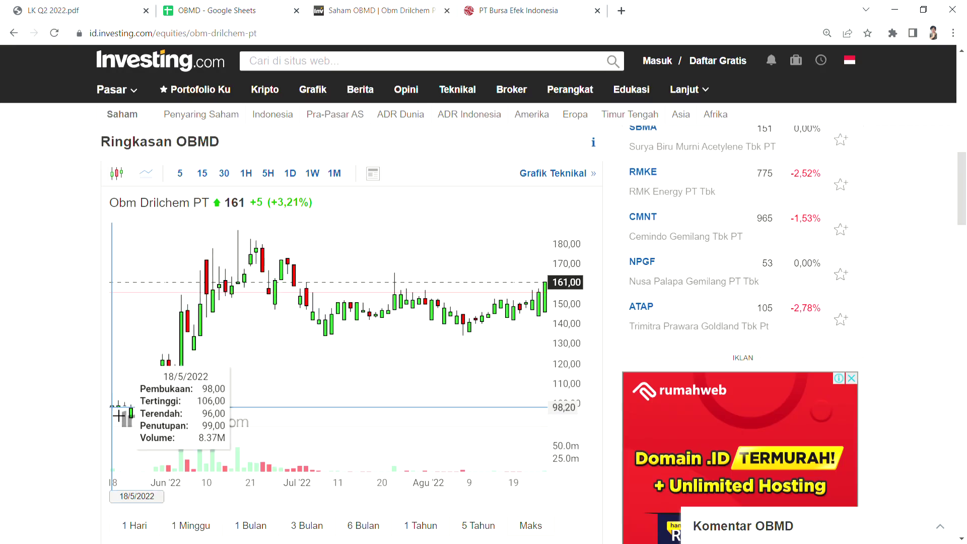
{"action": "left_click", "coordinate": [534, 526]}
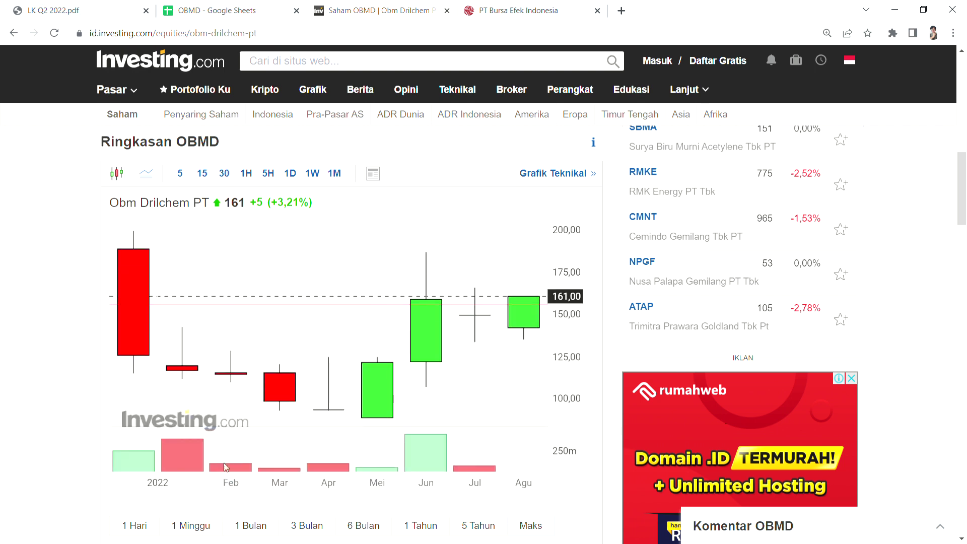
{"action": "mouse_move", "coordinate": [134, 324]}
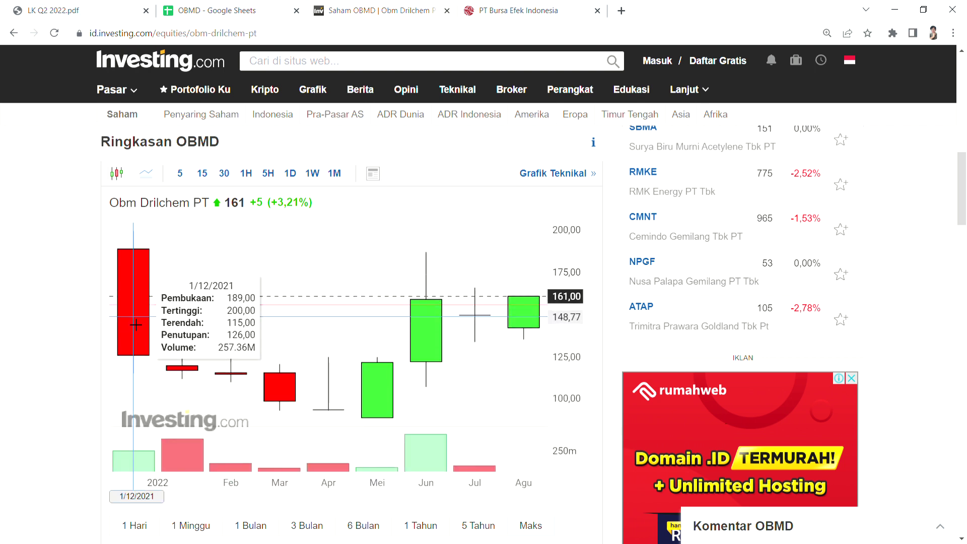
- Return the OBMD price chart to daily candles and look over the stock summary around it
{"action": "left_click", "coordinate": [292, 177]}
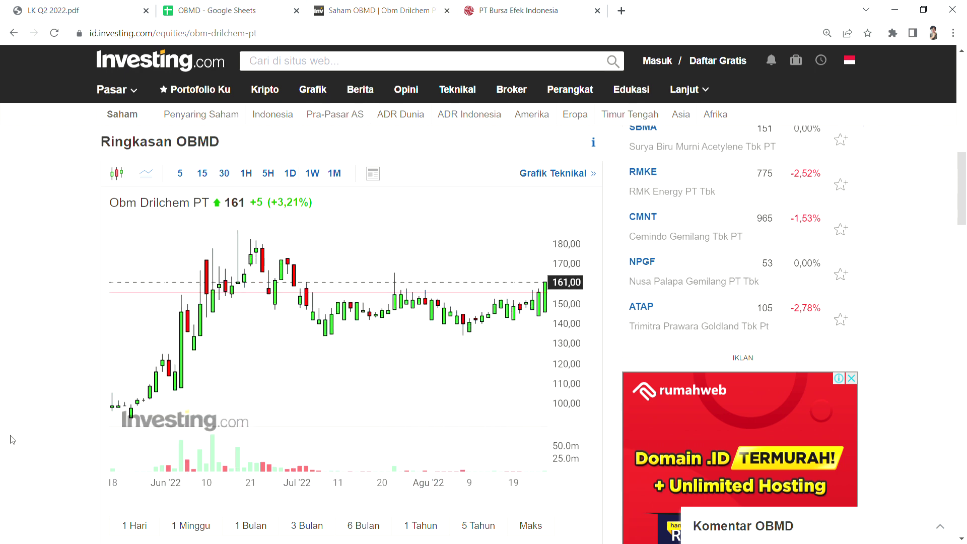
{"action": "scroll", "coordinate": [12, 440], "scroll_direction": "down", "scroll_amount": 3}
{"action": "scroll", "coordinate": [28, 358], "scroll_direction": "up", "scroll_amount": 4}
{"action": "scroll", "coordinate": [80, 351], "scroll_direction": "down", "scroll_amount": 1}
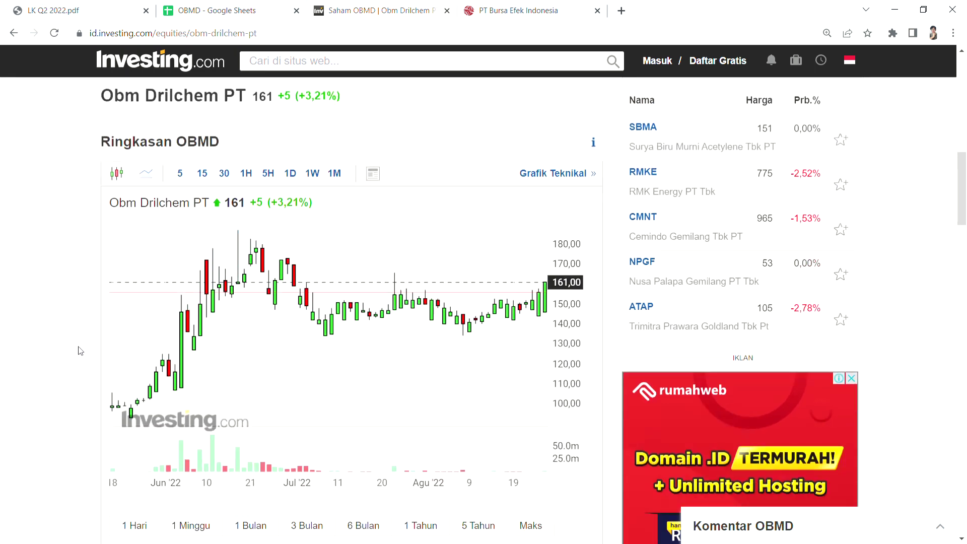
- Switch to the OBMD spreadsheet and review the valuation cells and the Omset and Laba Bersih figures in B2:C8
{"action": "left_click", "coordinate": [213, 5]}
{"action": "left_click_drag", "start_coordinate": [165, 356], "coordinate": [341, 410]}
{"action": "left_click_drag", "start_coordinate": [157, 186], "coordinate": [332, 317]}
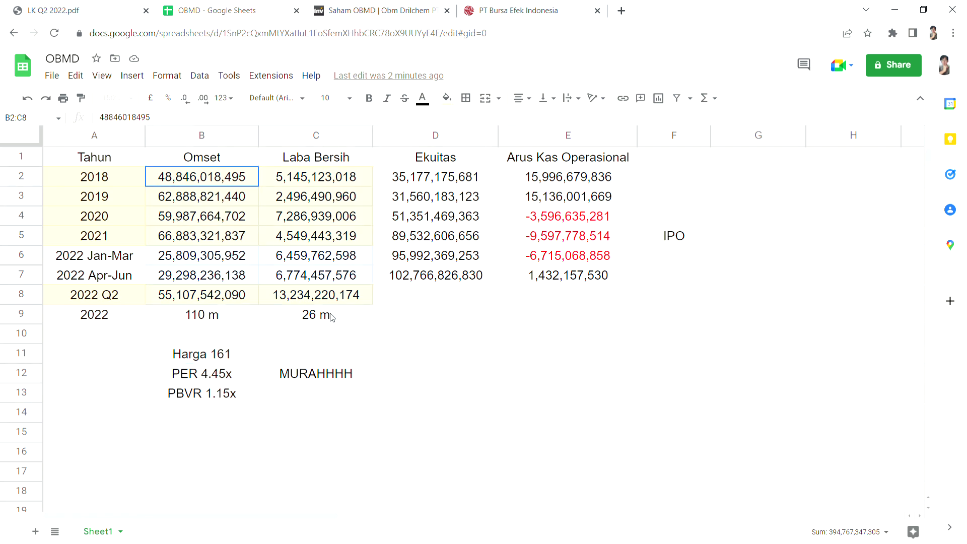
- Go back to the Investing.com chart and view OBMD's price over 5 years, 6 months and 1 year
{"action": "left_click", "coordinate": [416, 4]}
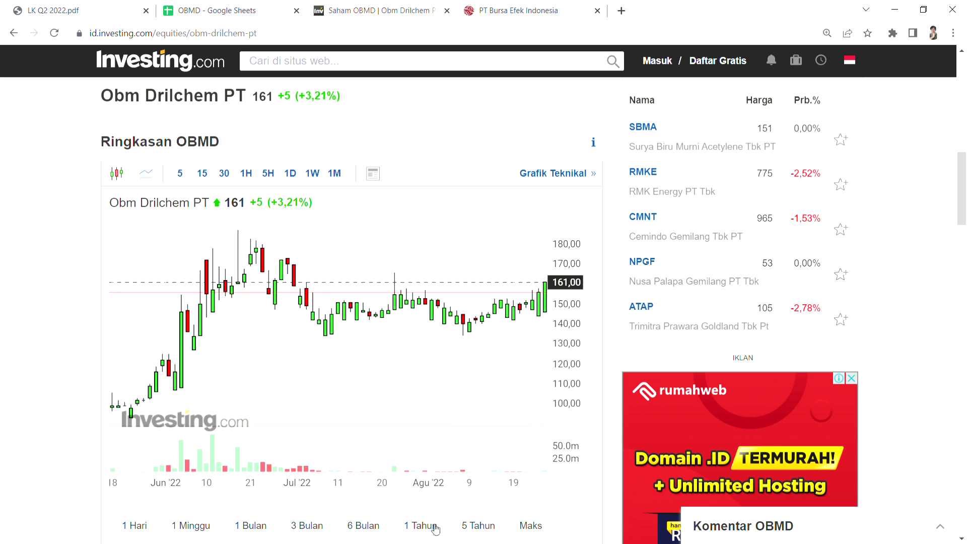
{"action": "left_click", "coordinate": [464, 526]}
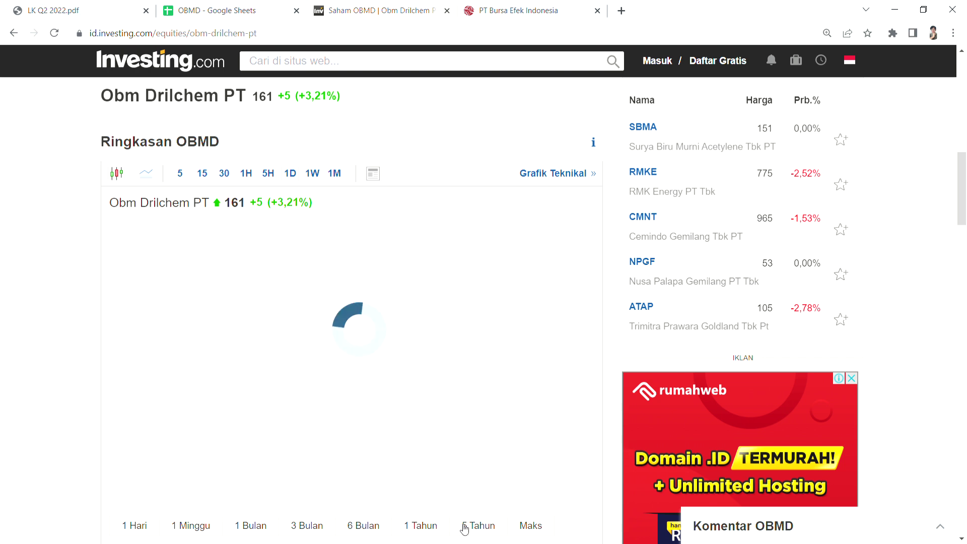
{"action": "left_click", "coordinate": [357, 530]}
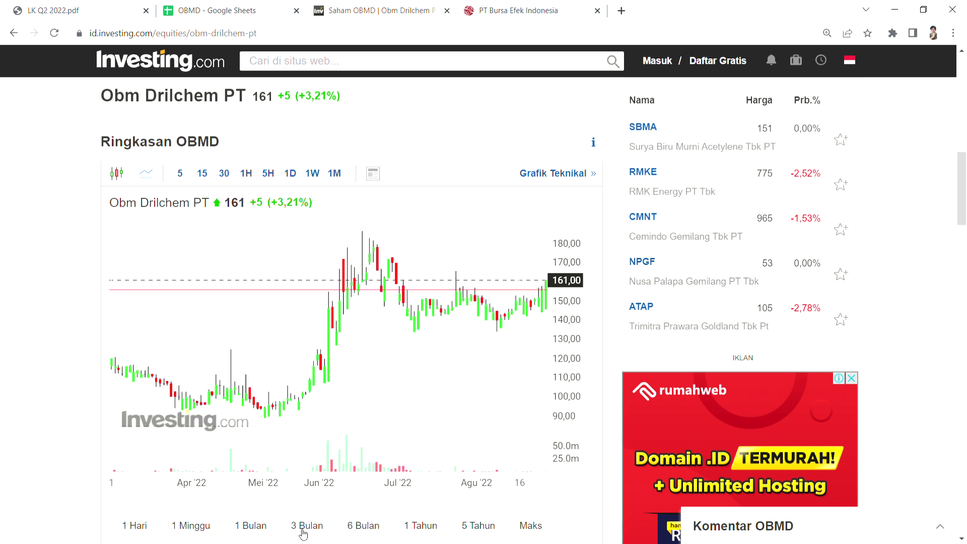
{"action": "left_click", "coordinate": [425, 532]}
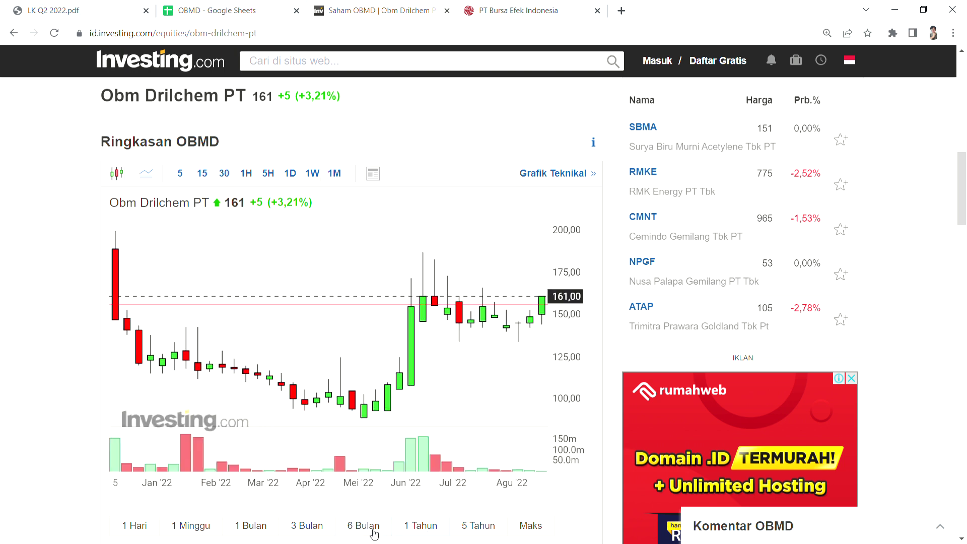
{"action": "mouse_move", "coordinate": [141, 241]}
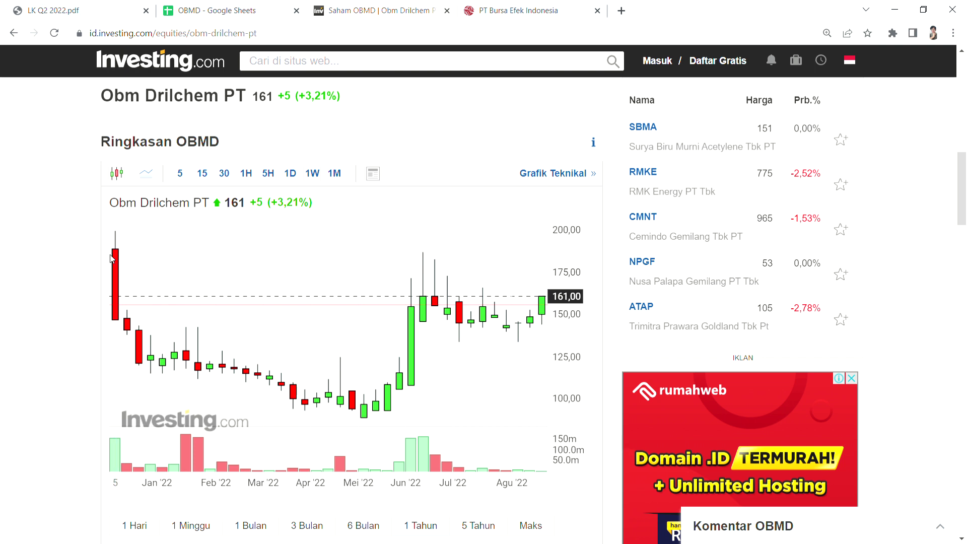
- Switch to the OBMD spreadsheet and, after reviewing the valuation in column B, enter PER 10x in D12 and PBVR 2x in D13
{"action": "left_click", "coordinate": [231, 10]}
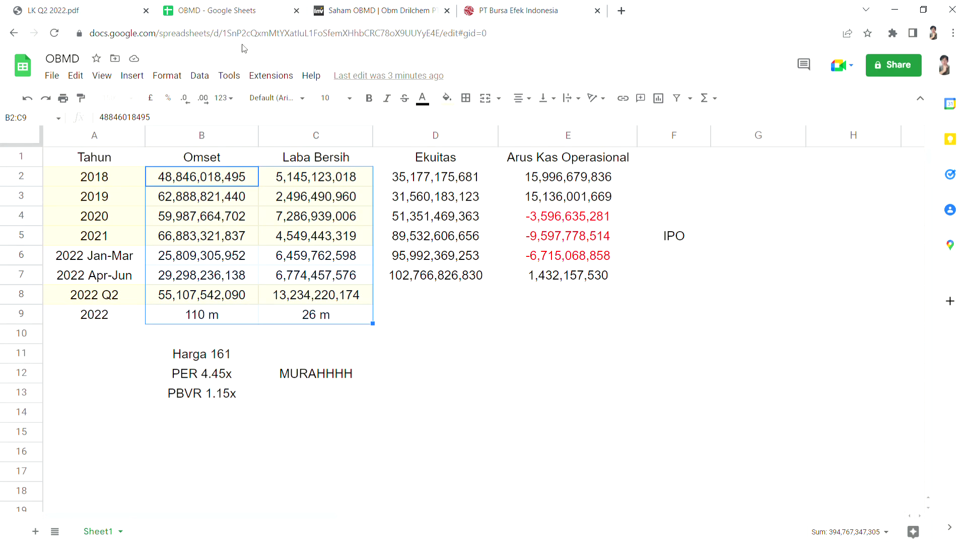
{"action": "left_click", "coordinate": [257, 426]}
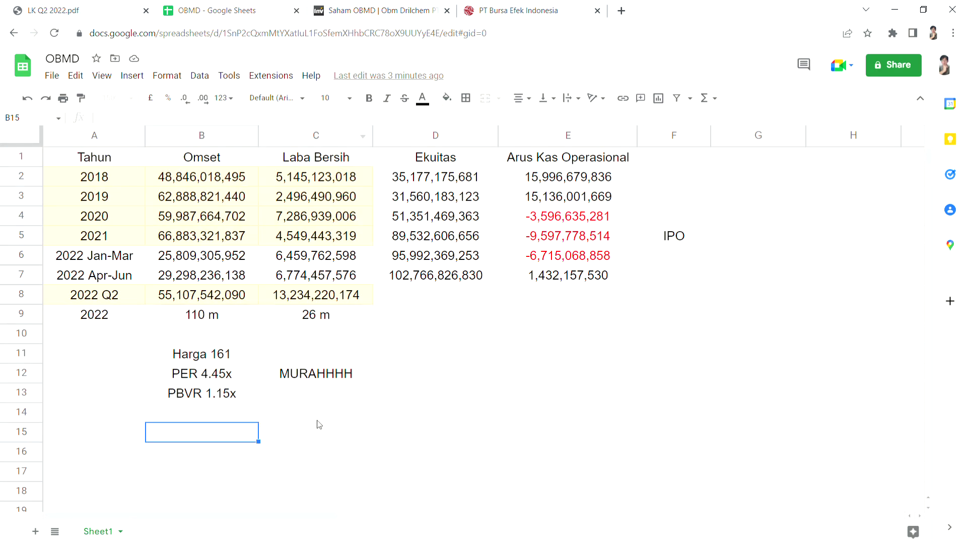
{"action": "left_click", "coordinate": [309, 435]}
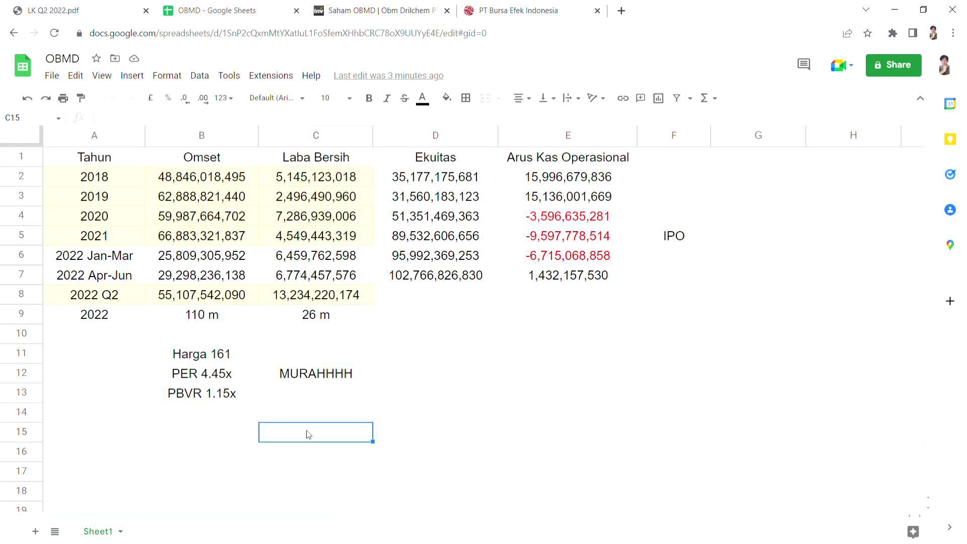
{"action": "left_click", "coordinate": [234, 379]}
{"action": "left_click", "coordinate": [241, 392]}
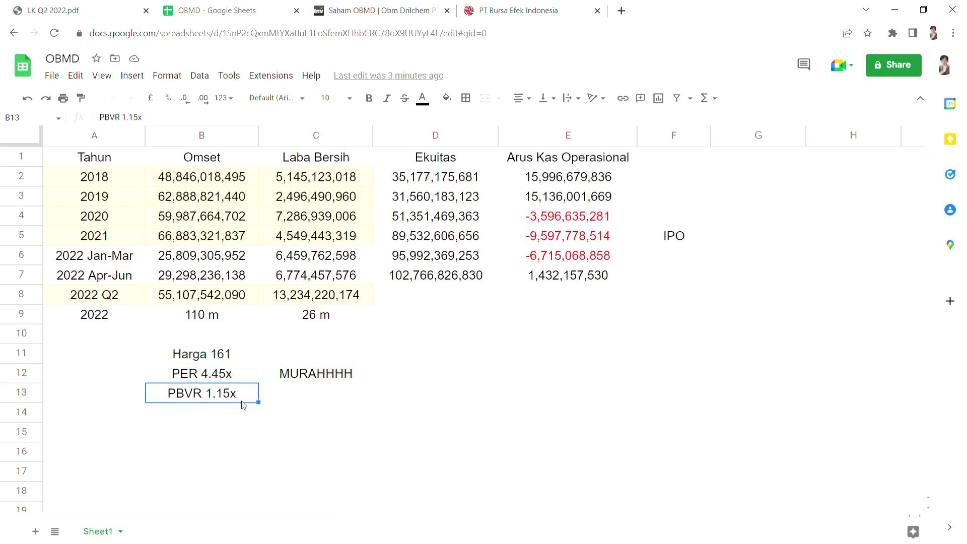
{"action": "left_click", "coordinate": [241, 381]}
{"action": "double_click", "coordinate": [460, 381]}
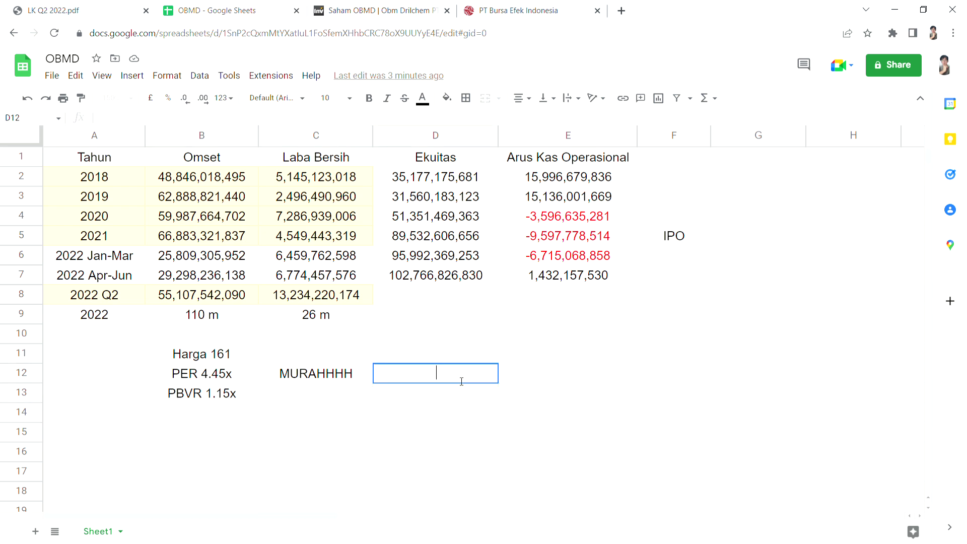
{"action": "type", "text": "PER 10x"}
{"action": "key", "text": "Return"}
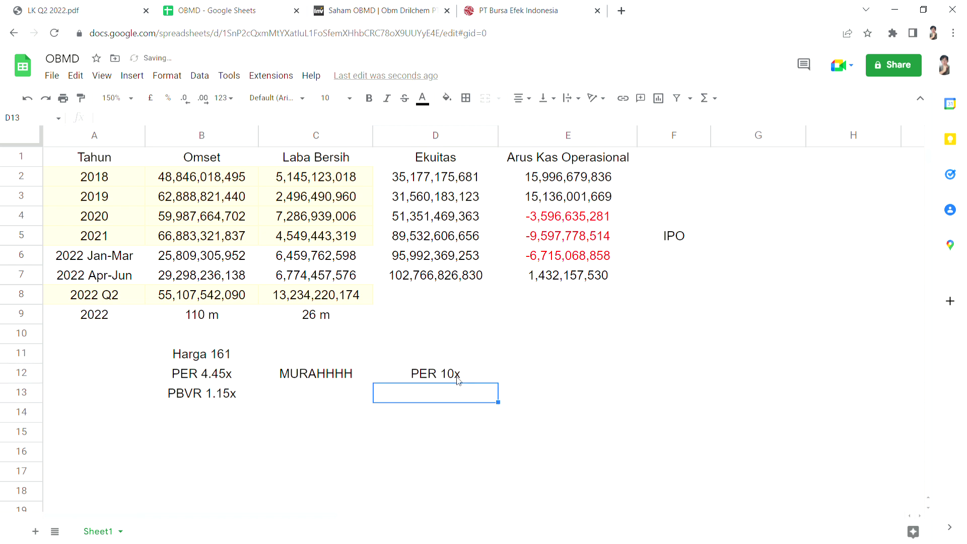
{"action": "type", "text": "PBVR 2x"}
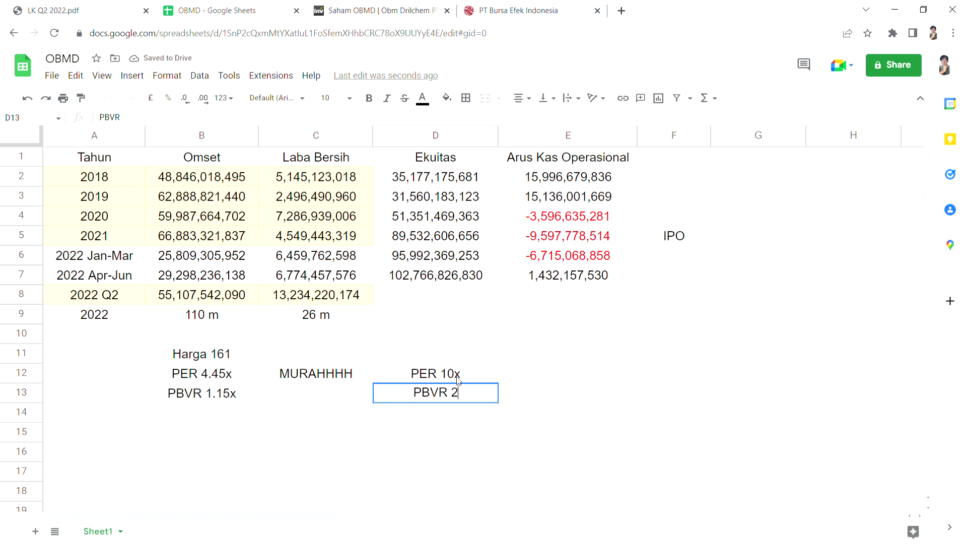
{"action": "left_click", "coordinate": [408, 448]}
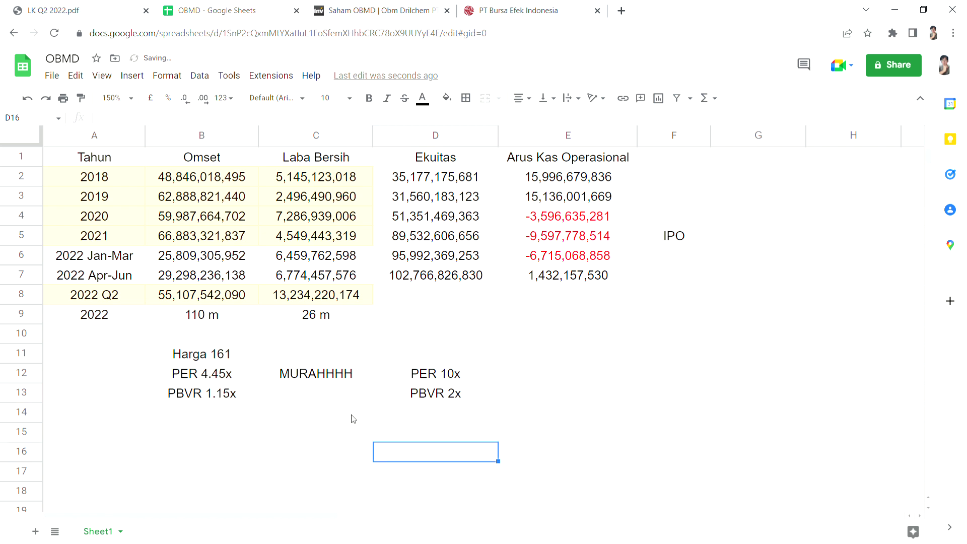
- Enter 322 in D11 as the price above the PER 10x and PBVR 2x entries
{"action": "left_click", "coordinate": [249, 376]}
{"action": "left_click", "coordinate": [249, 352]}
{"action": "left_click", "coordinate": [318, 353]}
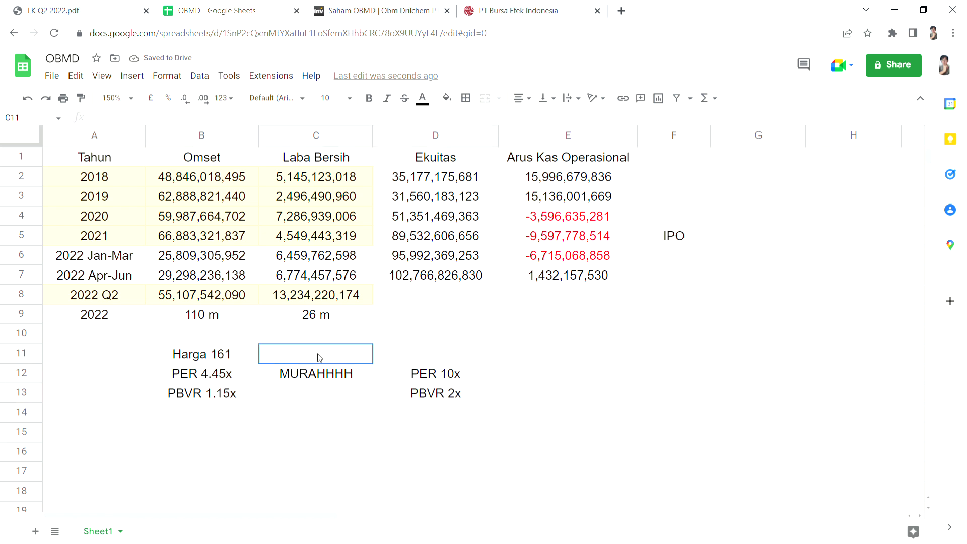
{"action": "double_click", "coordinate": [436, 354]}
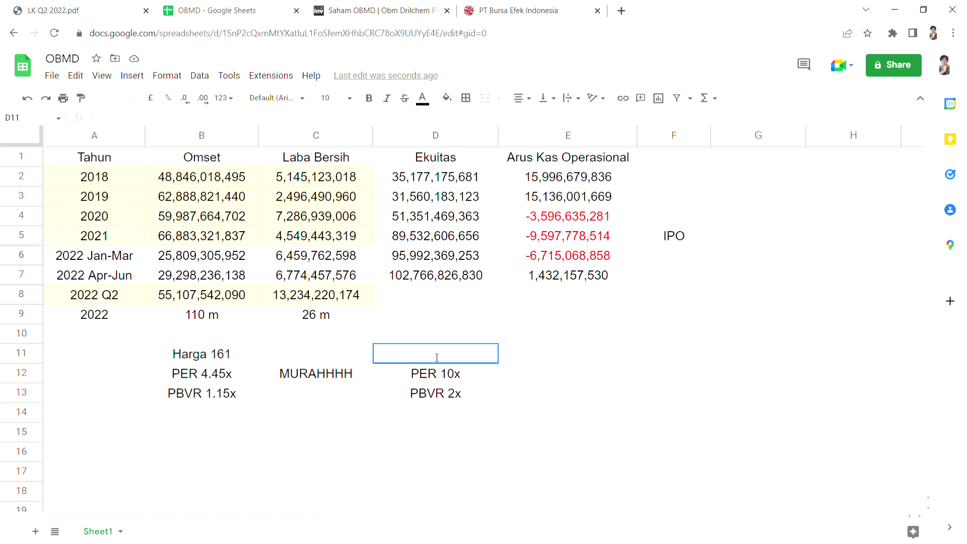
{"action": "type", "text": "322"}
{"action": "left_click", "coordinate": [538, 392]}
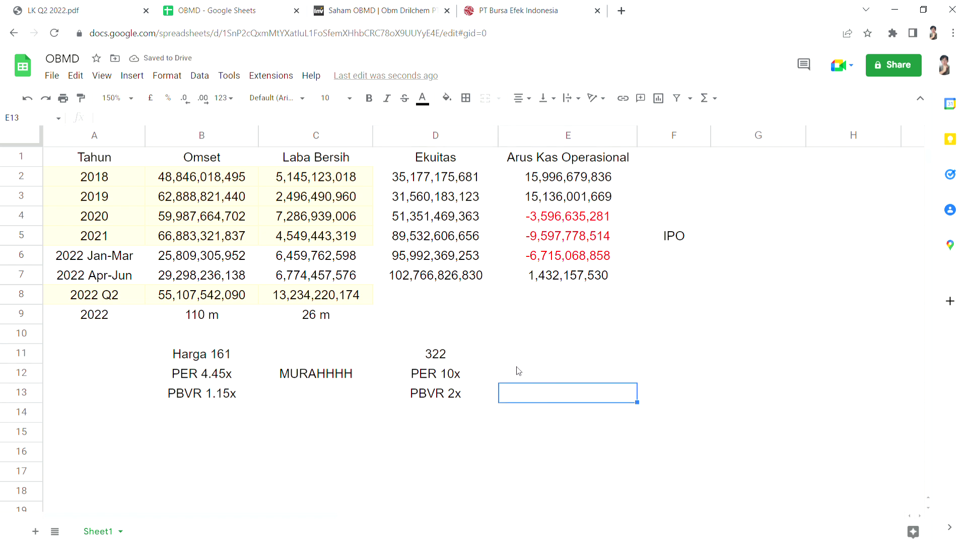
- Compare the price in D11 and the PER in D12 with OBMD's candles on the Investing.com chart, ending back in the spreadsheet
{"action": "left_click", "coordinate": [495, 359]}
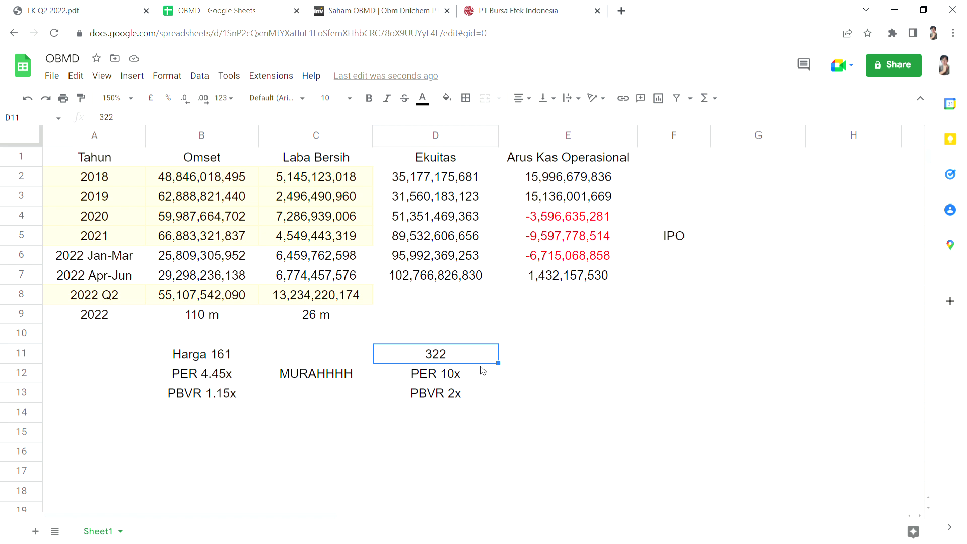
{"action": "left_click", "coordinate": [488, 380]}
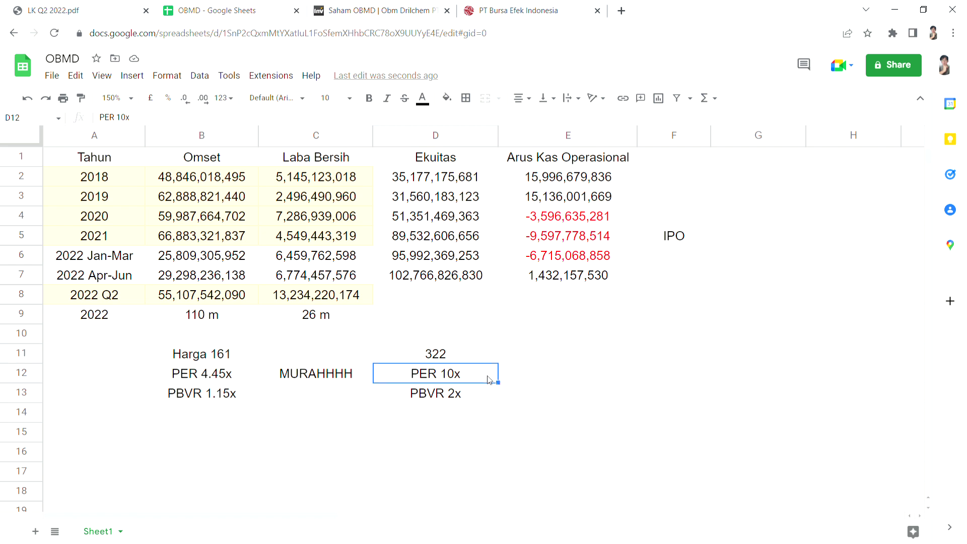
{"action": "left_click", "coordinate": [474, 352]}
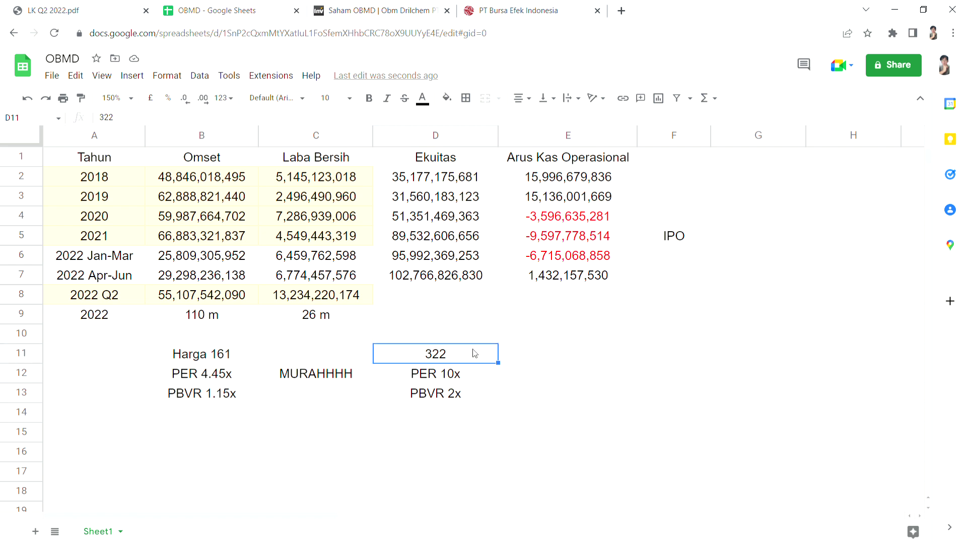
{"action": "left_click", "coordinate": [560, 356]}
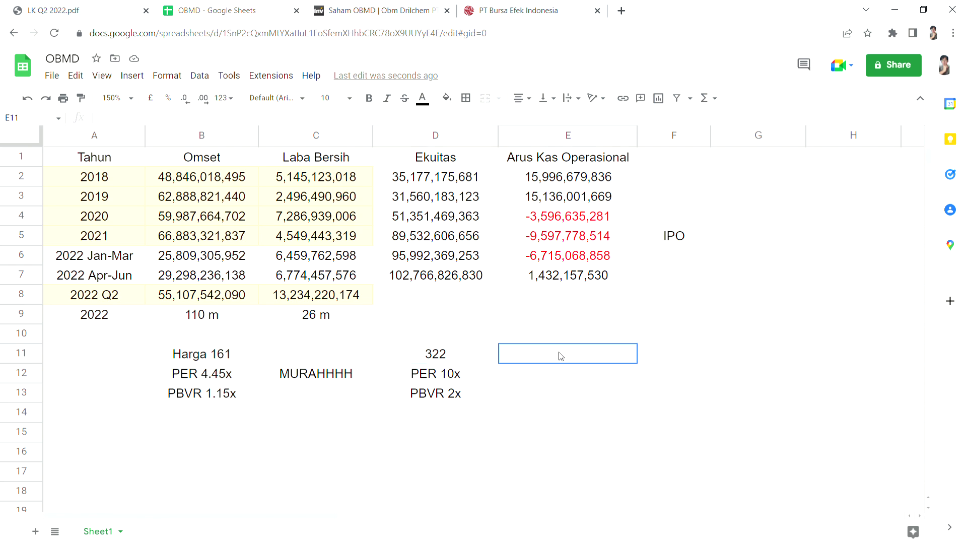
{"action": "left_click", "coordinate": [478, 354]}
{"action": "left_click", "coordinate": [412, 6]}
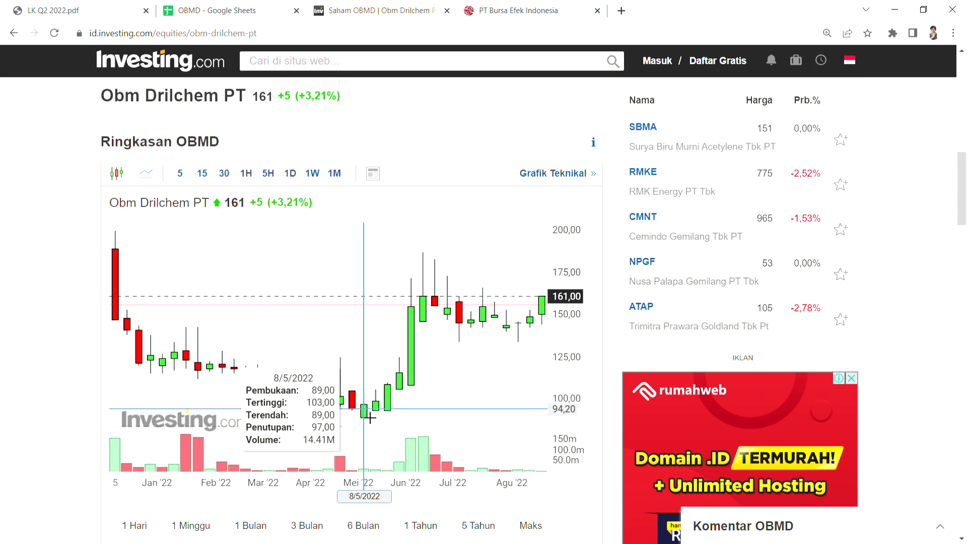
{"action": "key", "text": "ctrl+shift+Tab"}
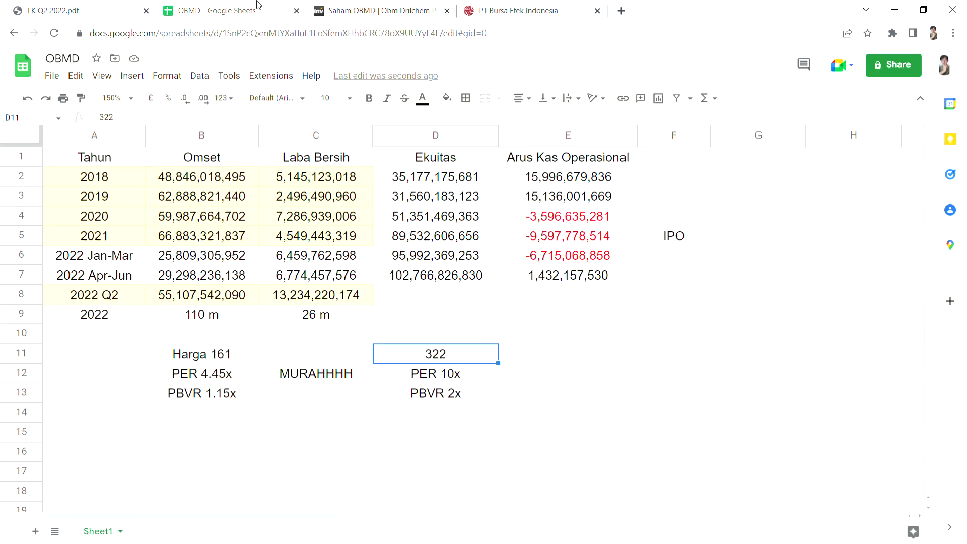
{"action": "left_click", "coordinate": [547, 364]}
{"action": "left_click", "coordinate": [467, 360]}
{"action": "left_click", "coordinate": [370, 5]}
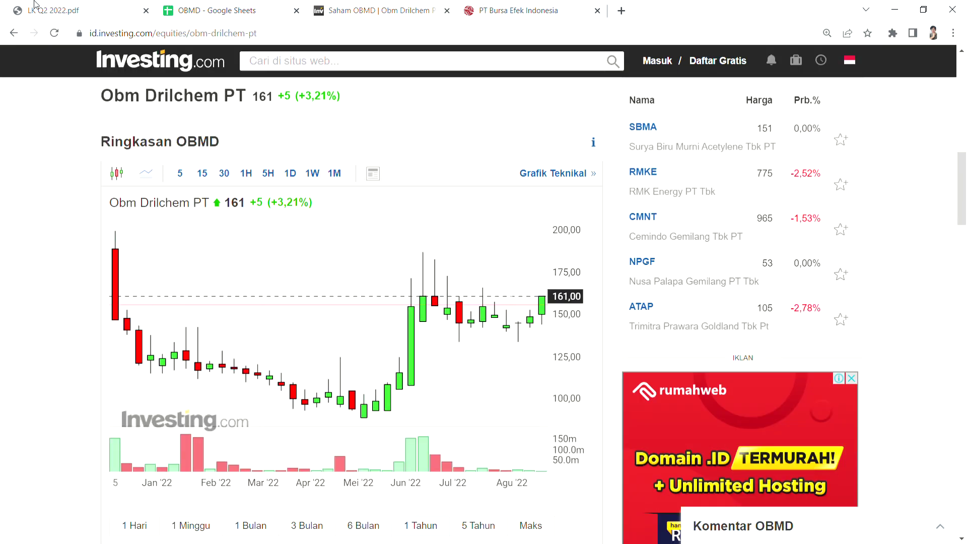
{"action": "left_click", "coordinate": [203, 6]}
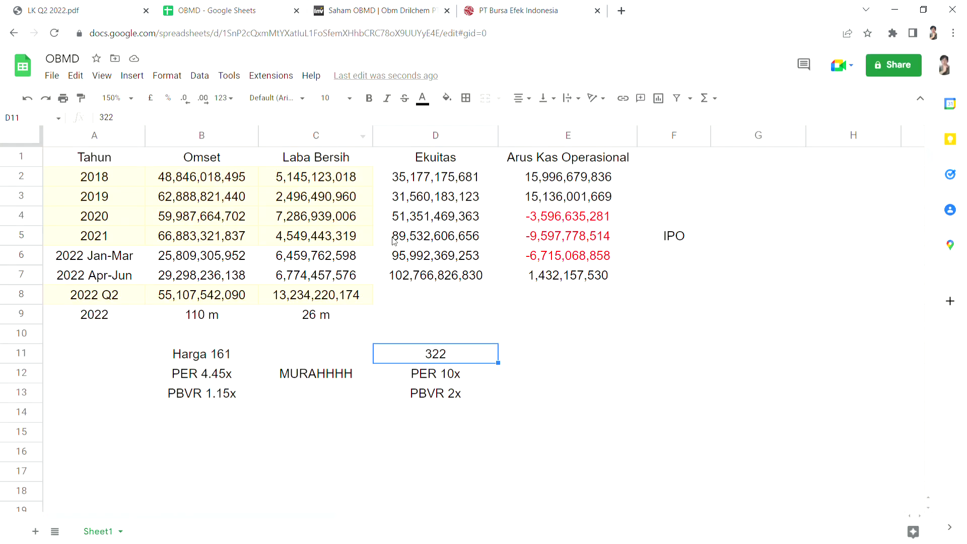
{"action": "left_click", "coordinate": [607, 375]}
- Open the LK Q2 2022.pdf report and examine the cash flow statement, the balance sheet assets and the 30 June 2022 income statement
{"action": "left_click", "coordinate": [57, 5]}
{"action": "scroll", "coordinate": [310, 269], "scroll_direction": "up", "scroll_amount": 5}
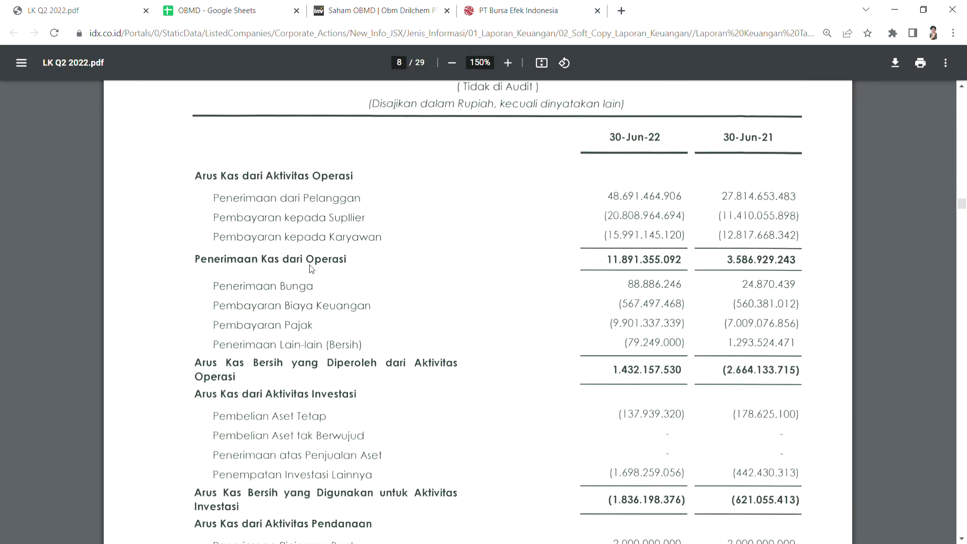
{"action": "scroll", "coordinate": [317, 277], "scroll_direction": "up", "scroll_amount": 20}
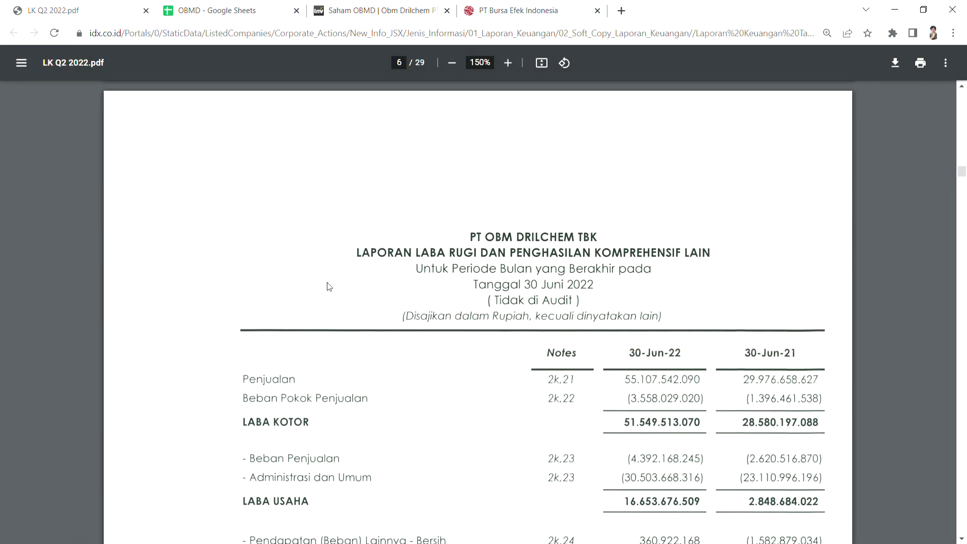
{"action": "scroll", "coordinate": [328, 285], "scroll_direction": "up", "scroll_amount": 20}
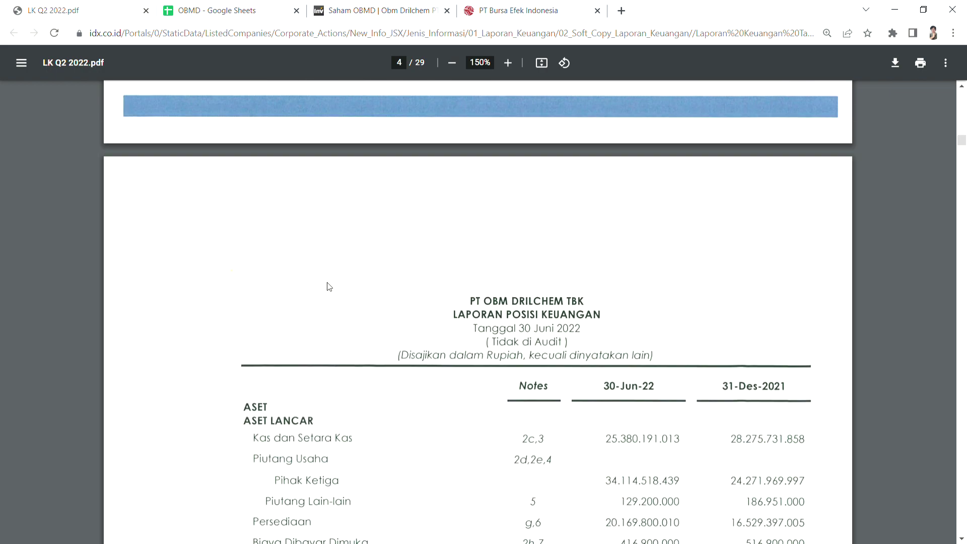
{"action": "scroll", "coordinate": [329, 285], "scroll_direction": "up", "scroll_amount": 10}
{"action": "scroll", "coordinate": [329, 285], "scroll_direction": "down", "scroll_amount": 20}
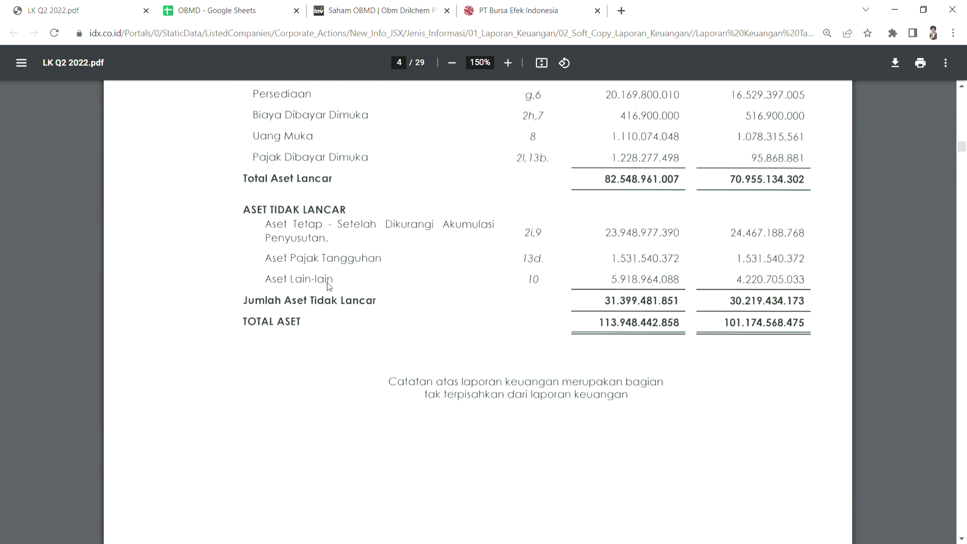
{"action": "scroll", "coordinate": [329, 285], "scroll_direction": "down", "scroll_amount": 20}
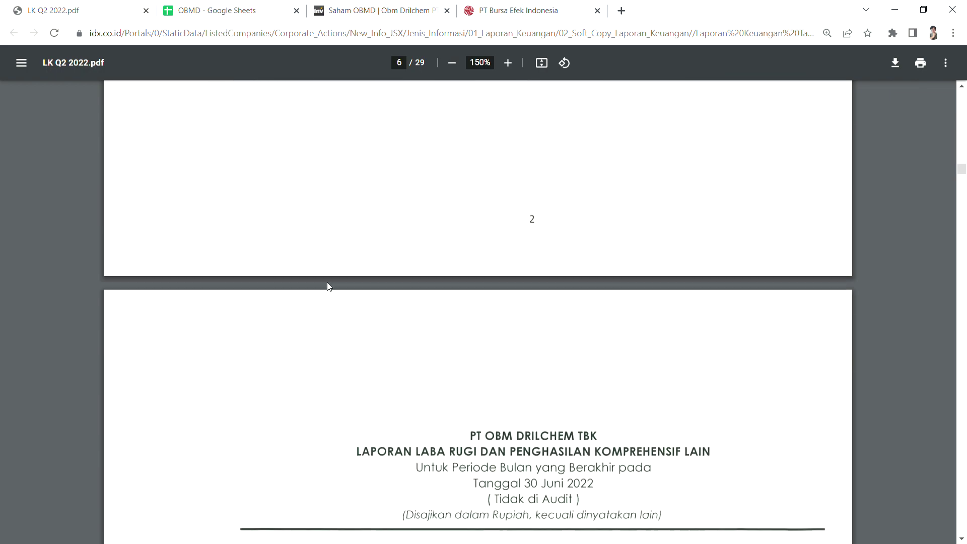
{"action": "scroll", "coordinate": [328, 286], "scroll_direction": "down", "scroll_amount": 12}
{"action": "scroll", "coordinate": [328, 286], "scroll_direction": "up", "scroll_amount": 5}
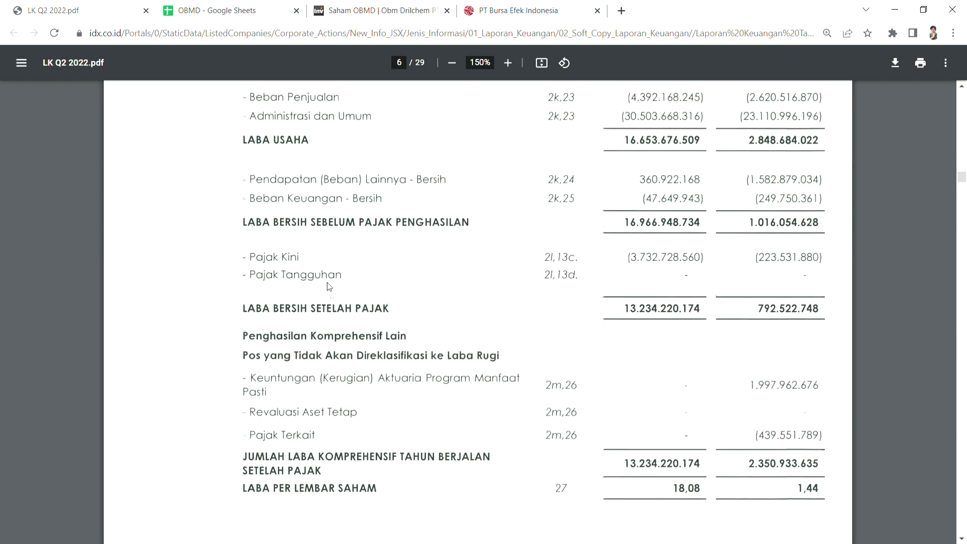
{"action": "scroll", "coordinate": [329, 286], "scroll_direction": "down", "scroll_amount": 1}
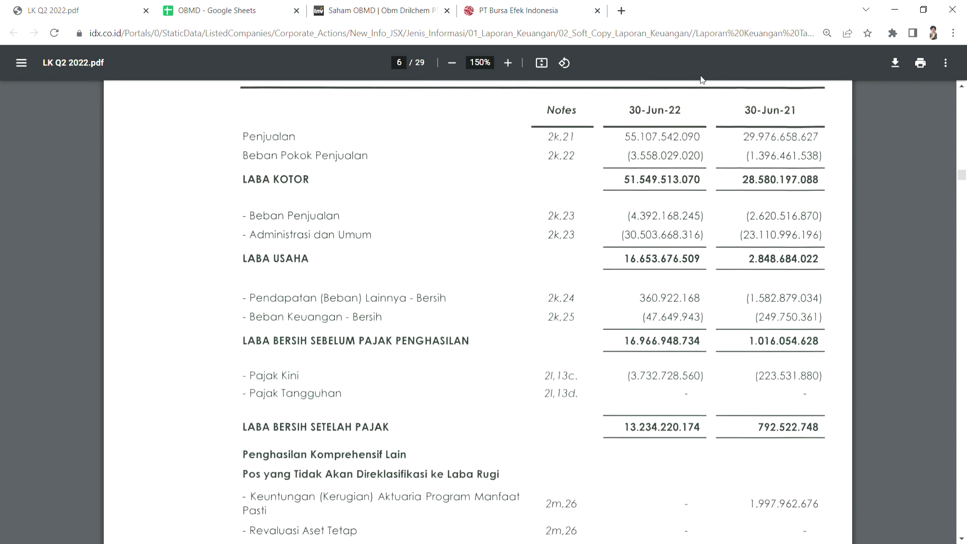
- Return to the OBMD spreadsheet, compare B11:B13 with D11:D13, and check the 12/6/2022 candle on the Investing.com chart
{"action": "left_click", "coordinate": [257, 7]}
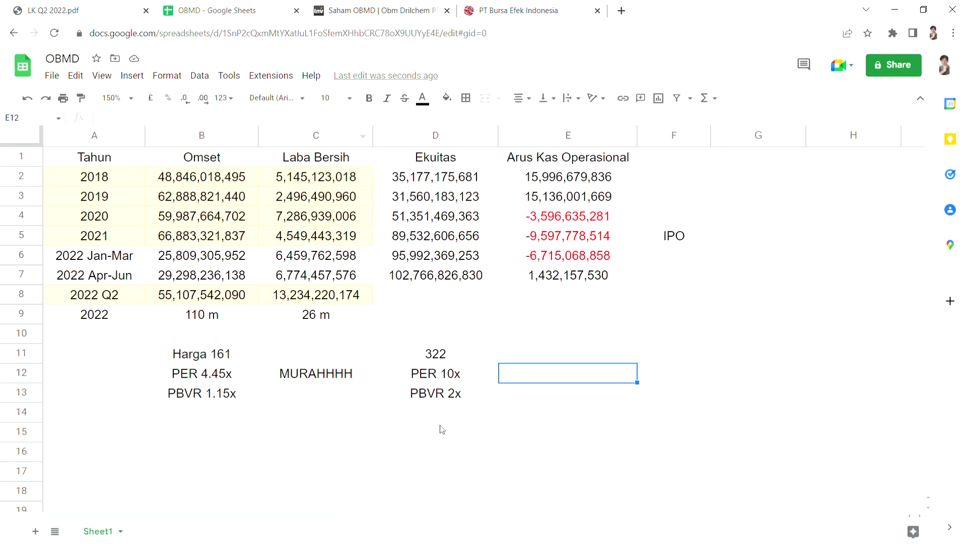
{"action": "left_click_drag", "start_coordinate": [237, 360], "coordinate": [243, 400]}
{"action": "left_click", "coordinate": [382, 414]}
{"action": "left_click", "coordinate": [474, 368]}
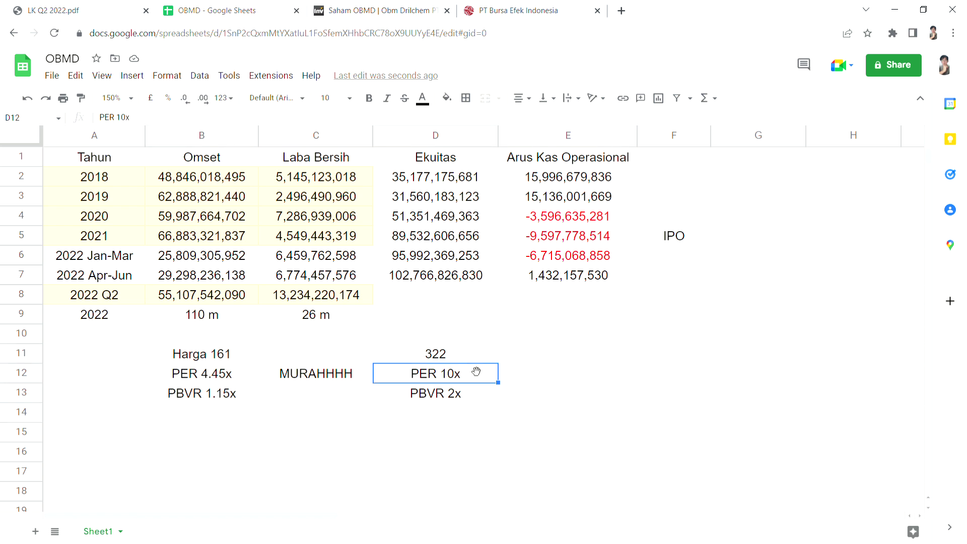
{"action": "left_click", "coordinate": [467, 356]}
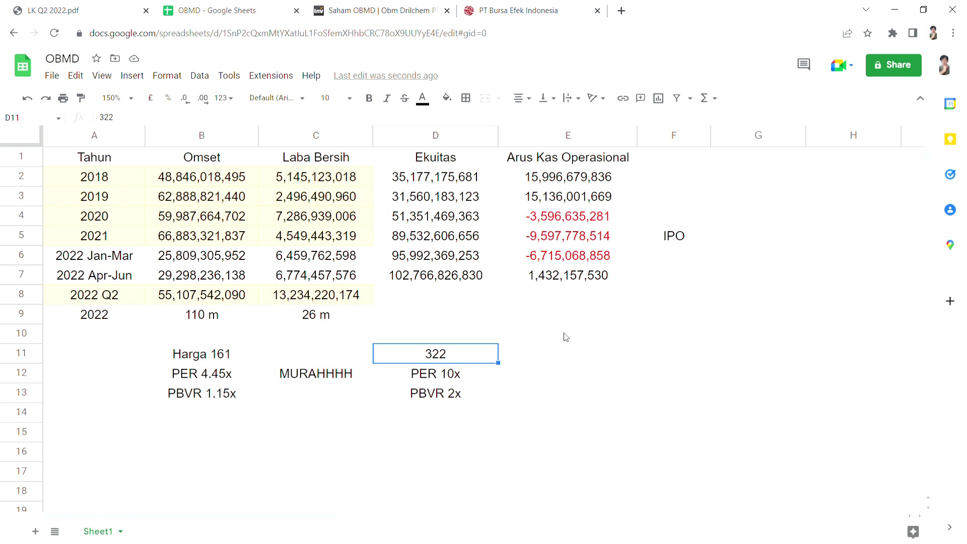
{"action": "left_click", "coordinate": [574, 377]}
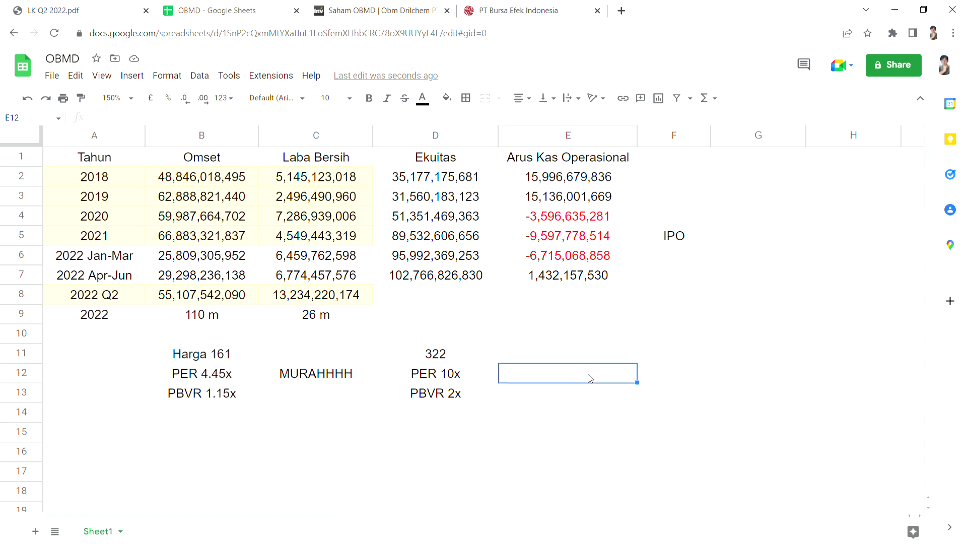
{"action": "left_click", "coordinate": [462, 354]}
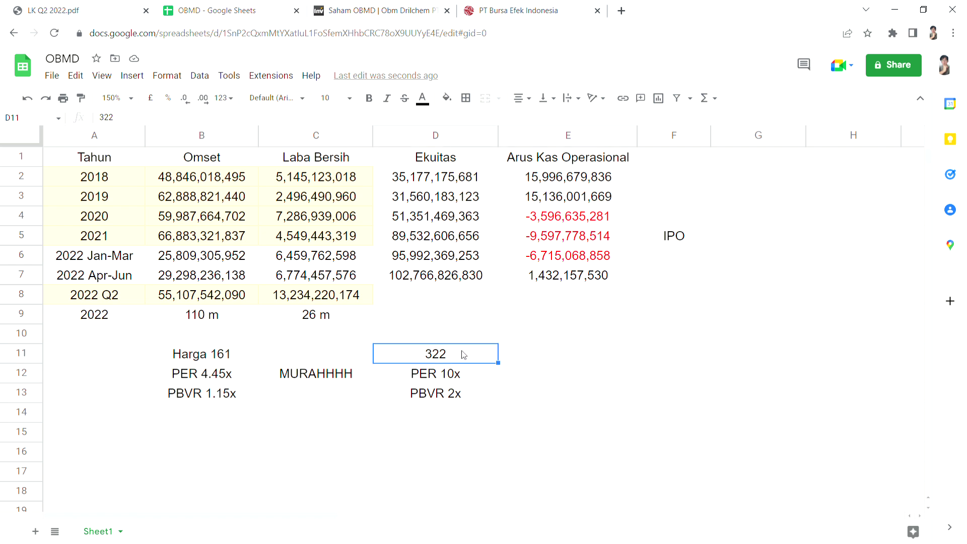
{"action": "left_click", "coordinate": [568, 331]}
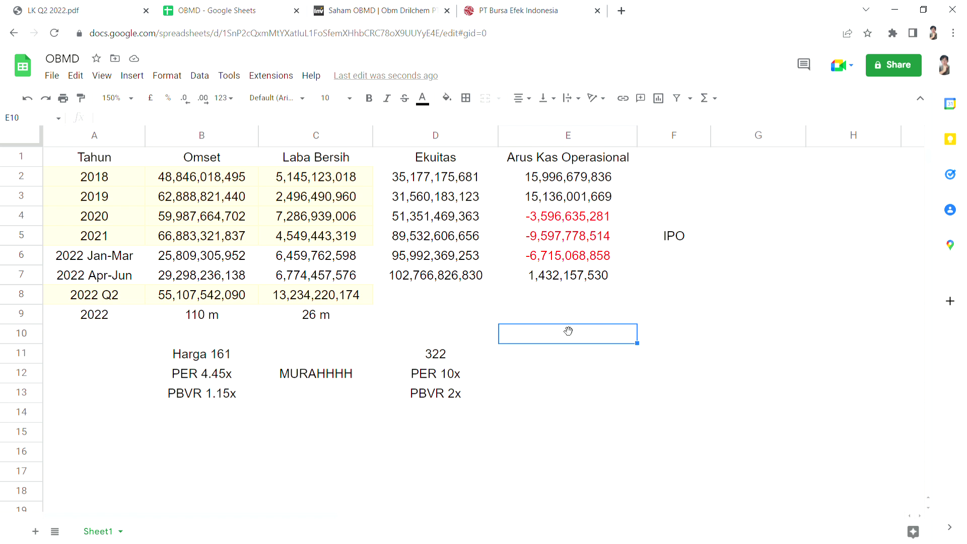
{"action": "left_click", "coordinate": [484, 359]}
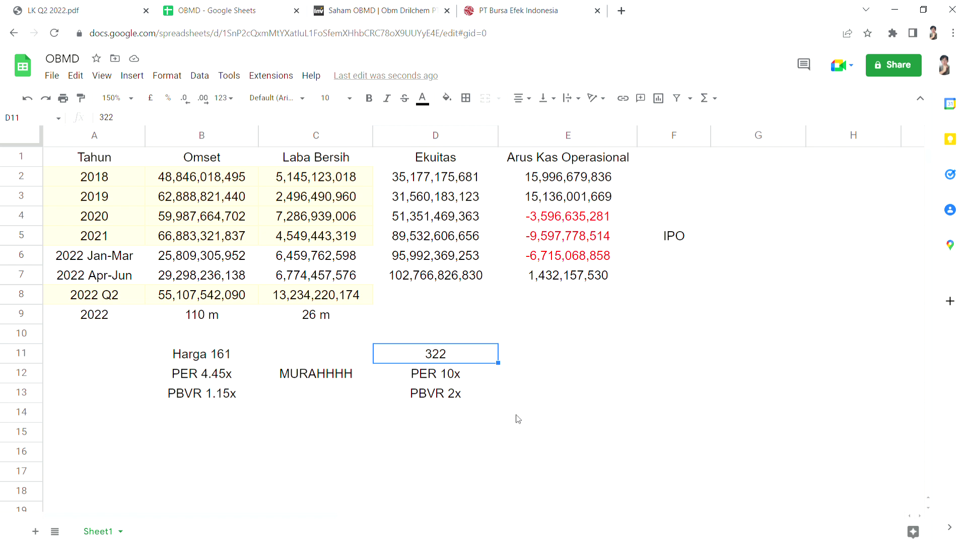
{"action": "left_click", "coordinate": [525, 401]}
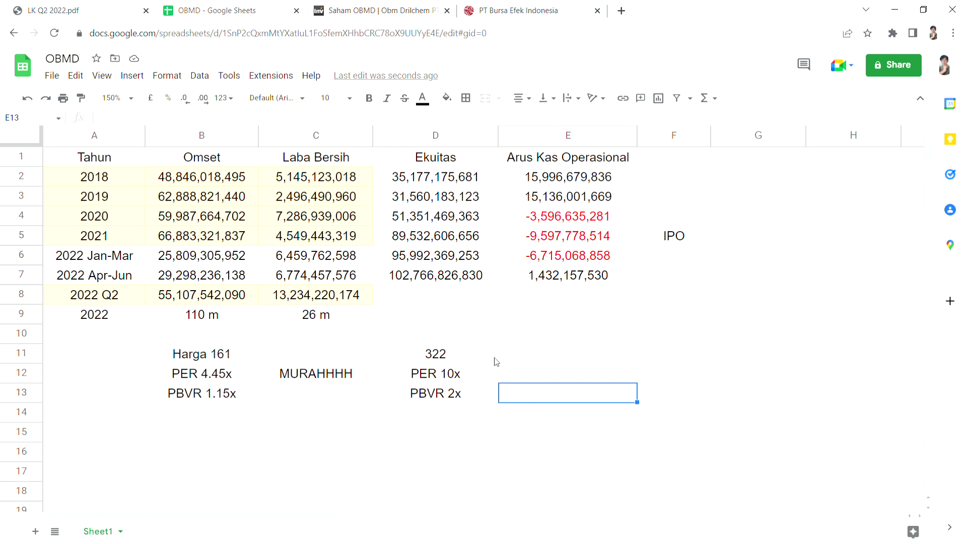
{"action": "left_click", "coordinate": [367, 12]}
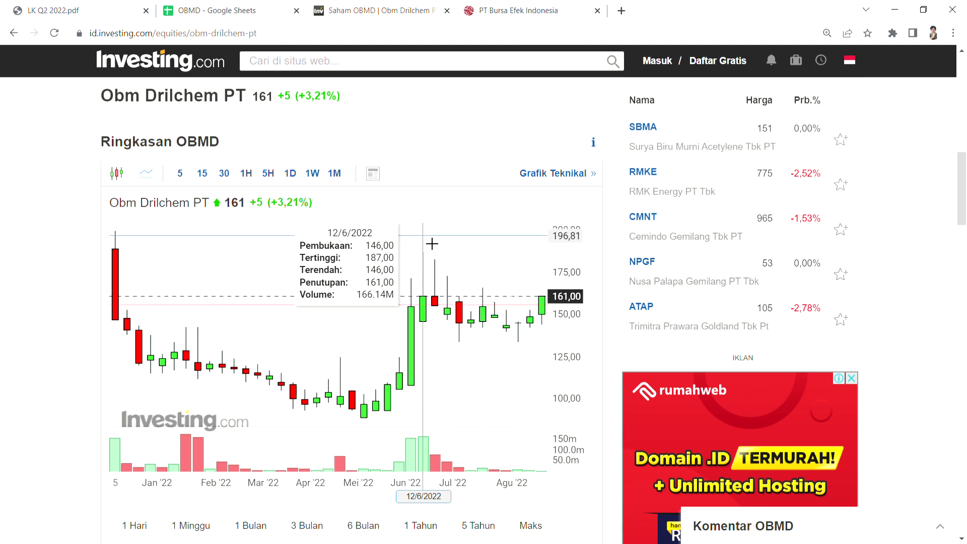
- Return to the OBMD spreadsheet and review the target price in D11 and the PER and PBVR targets in D12:D13
{"action": "left_click", "coordinate": [190, 6]}
{"action": "left_click", "coordinate": [487, 361]}
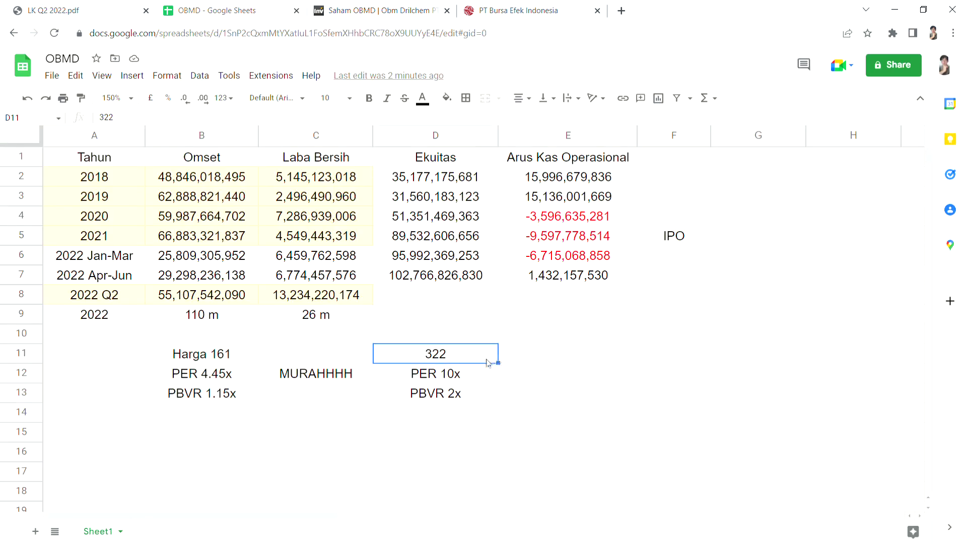
{"action": "left_click", "coordinate": [497, 391]}
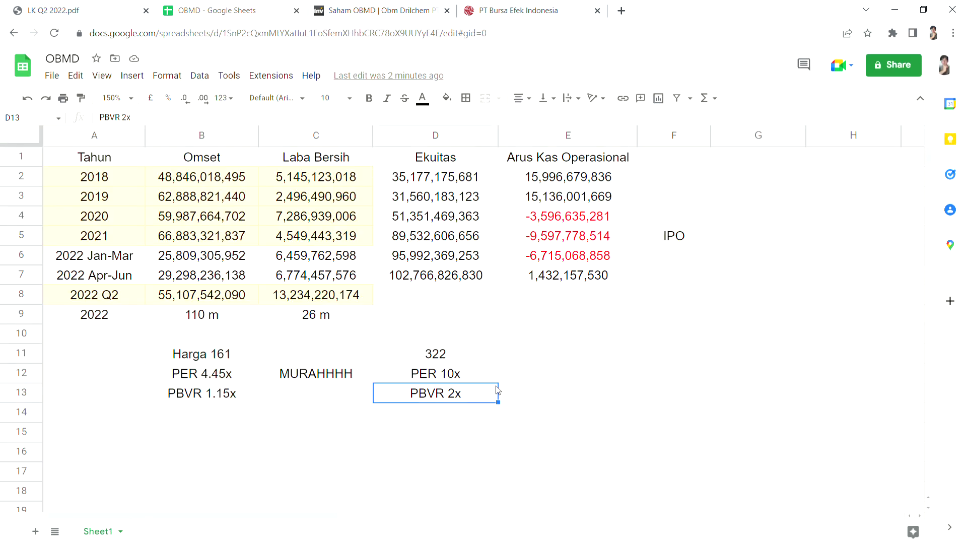
{"action": "left_click", "coordinate": [514, 373]}
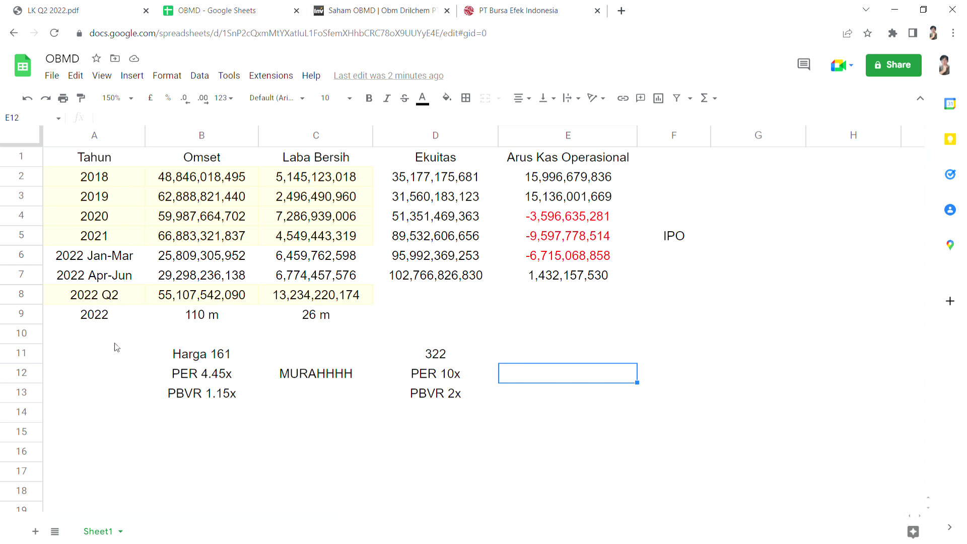
{"action": "left_click", "coordinate": [107, 431]}
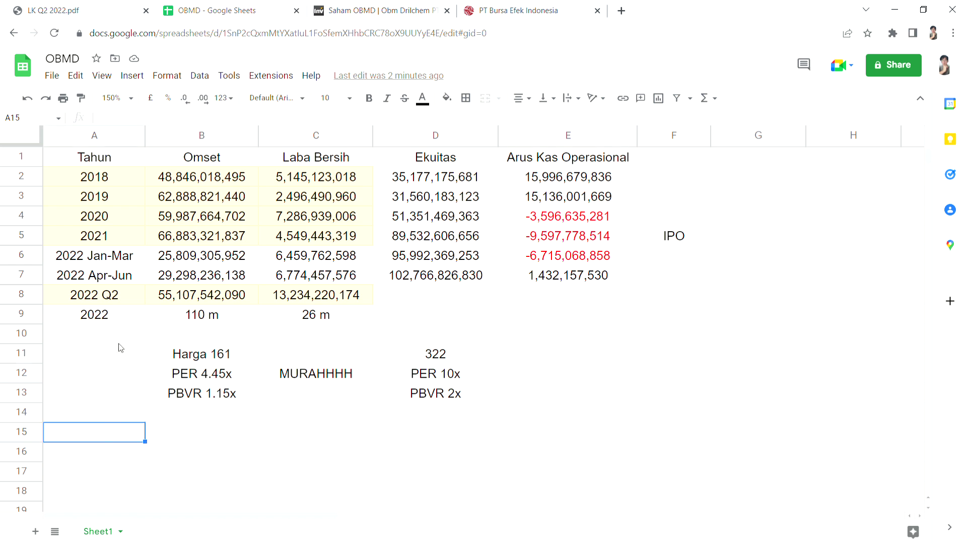
{"action": "left_click", "coordinate": [649, 381]}
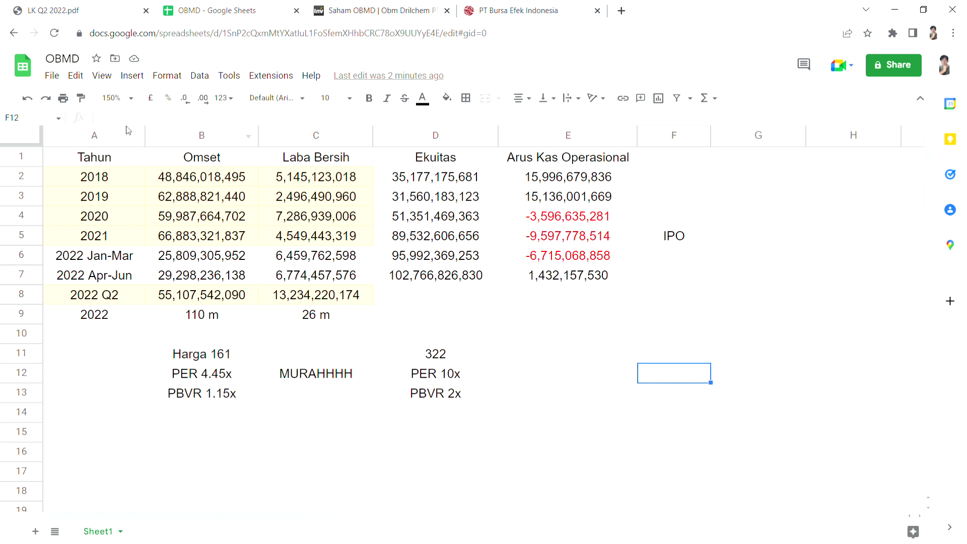
- Examine the yearly rows from 2018 to 2021 in the OBMD table, ending on the target price in D11
{"action": "left_click", "coordinate": [70, 182]}
{"action": "left_click", "coordinate": [71, 225]}
{"action": "left_click", "coordinate": [69, 243]}
{"action": "left_click", "coordinate": [59, 183]}
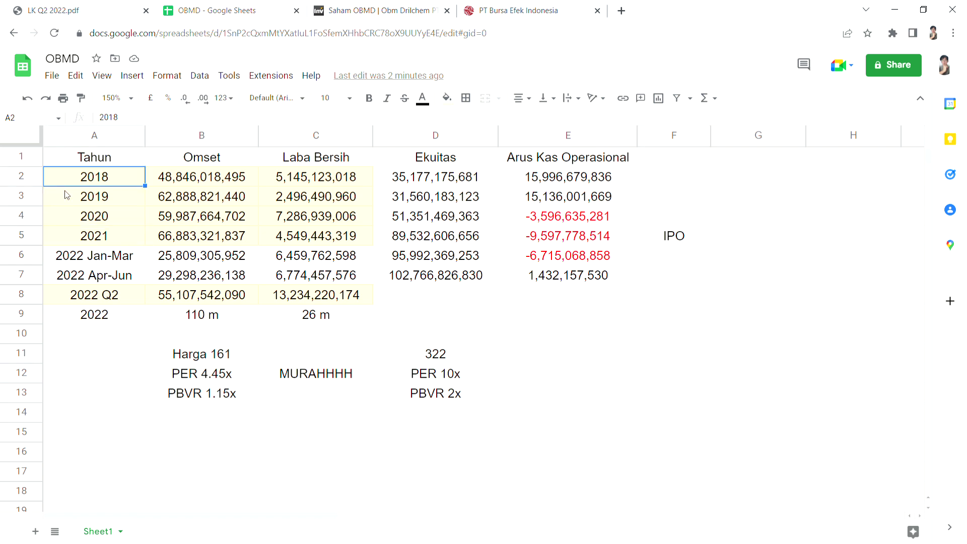
{"action": "left_click", "coordinate": [72, 376]}
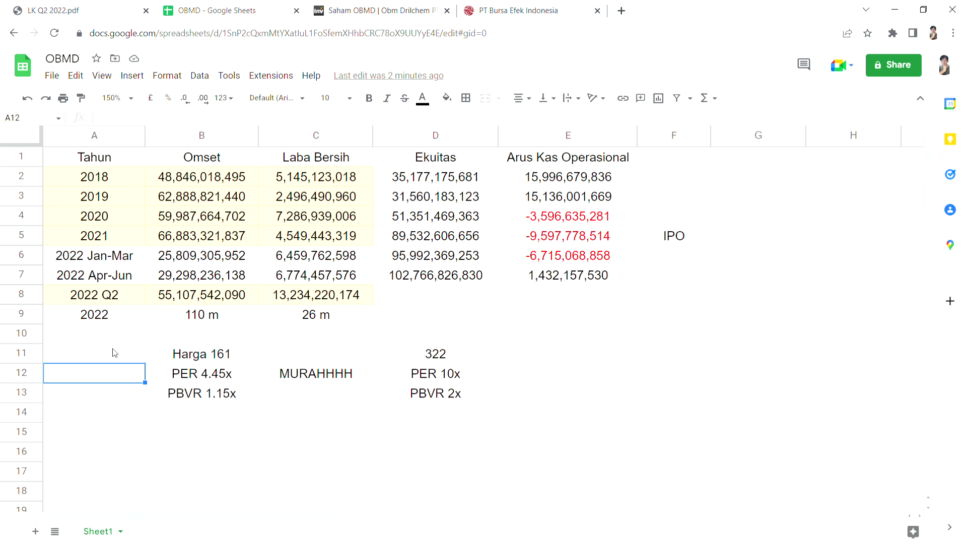
{"action": "left_click", "coordinate": [562, 335]}
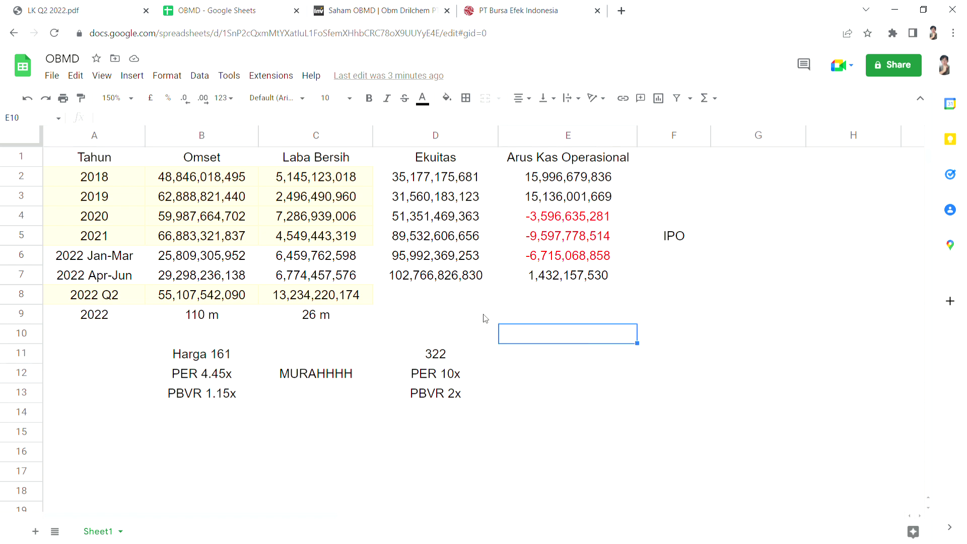
{"action": "left_click", "coordinate": [458, 359]}
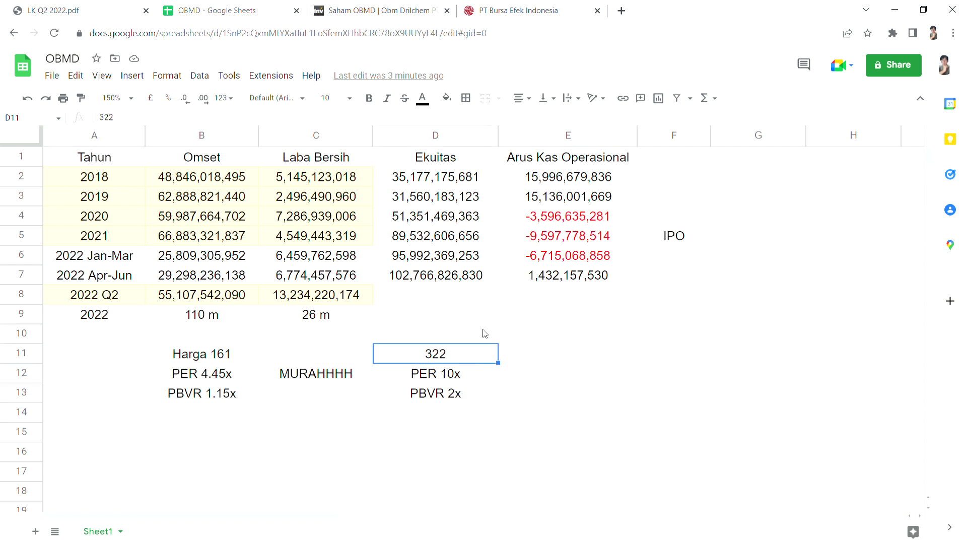